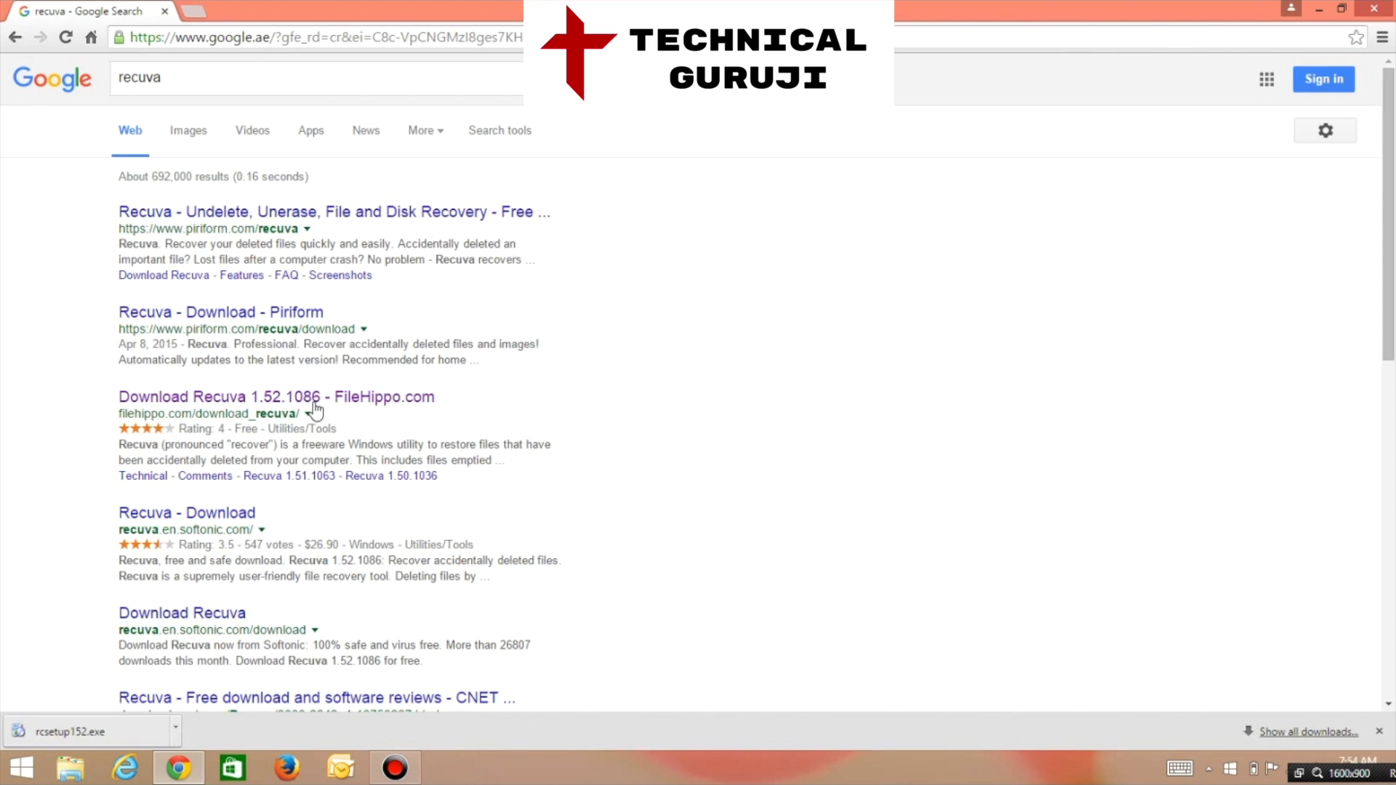
# Step: Open FileHippo's Recuva 1.52.1086 page, launch the downloaded installer rcsetup152.exe and minimize the browser
pyautogui.click(252, 399)
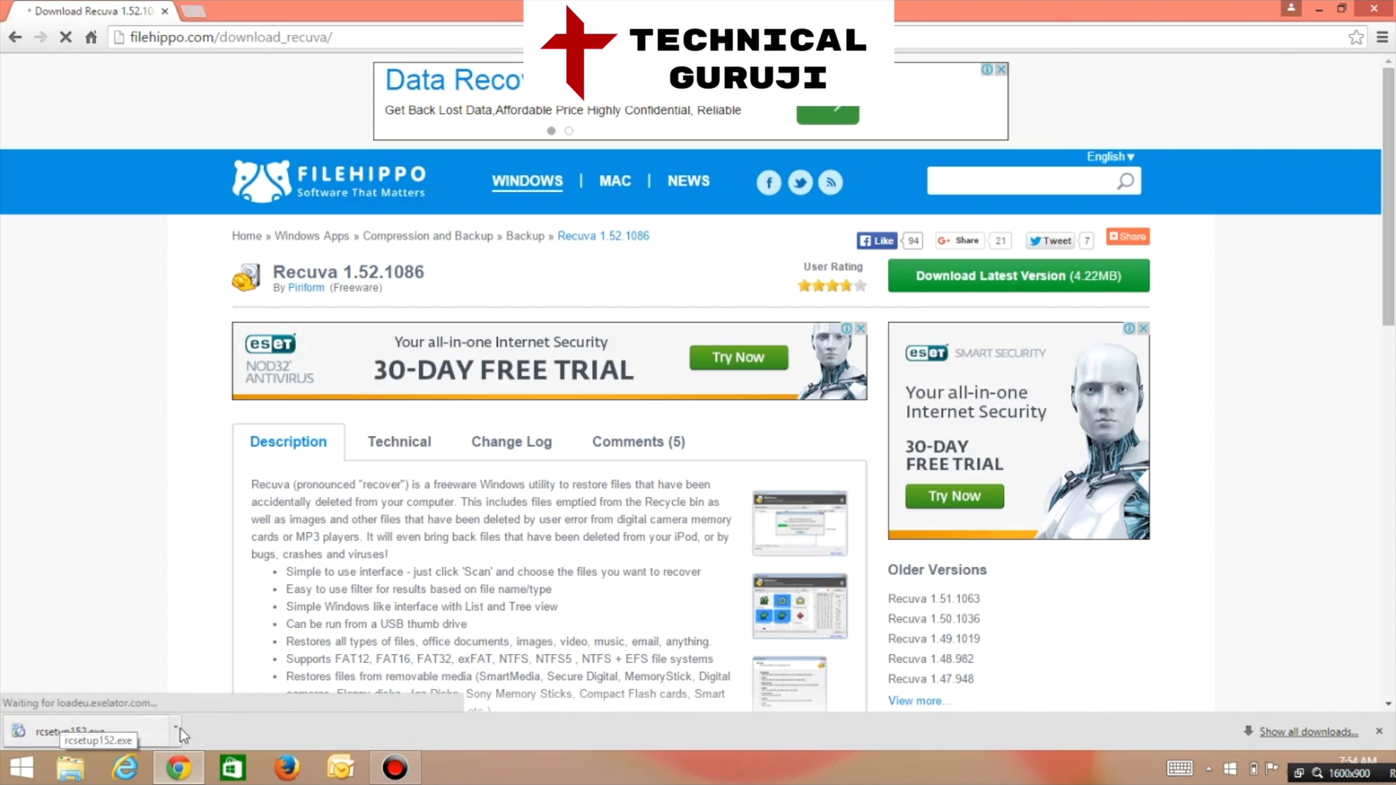
pyautogui.click(102, 730)
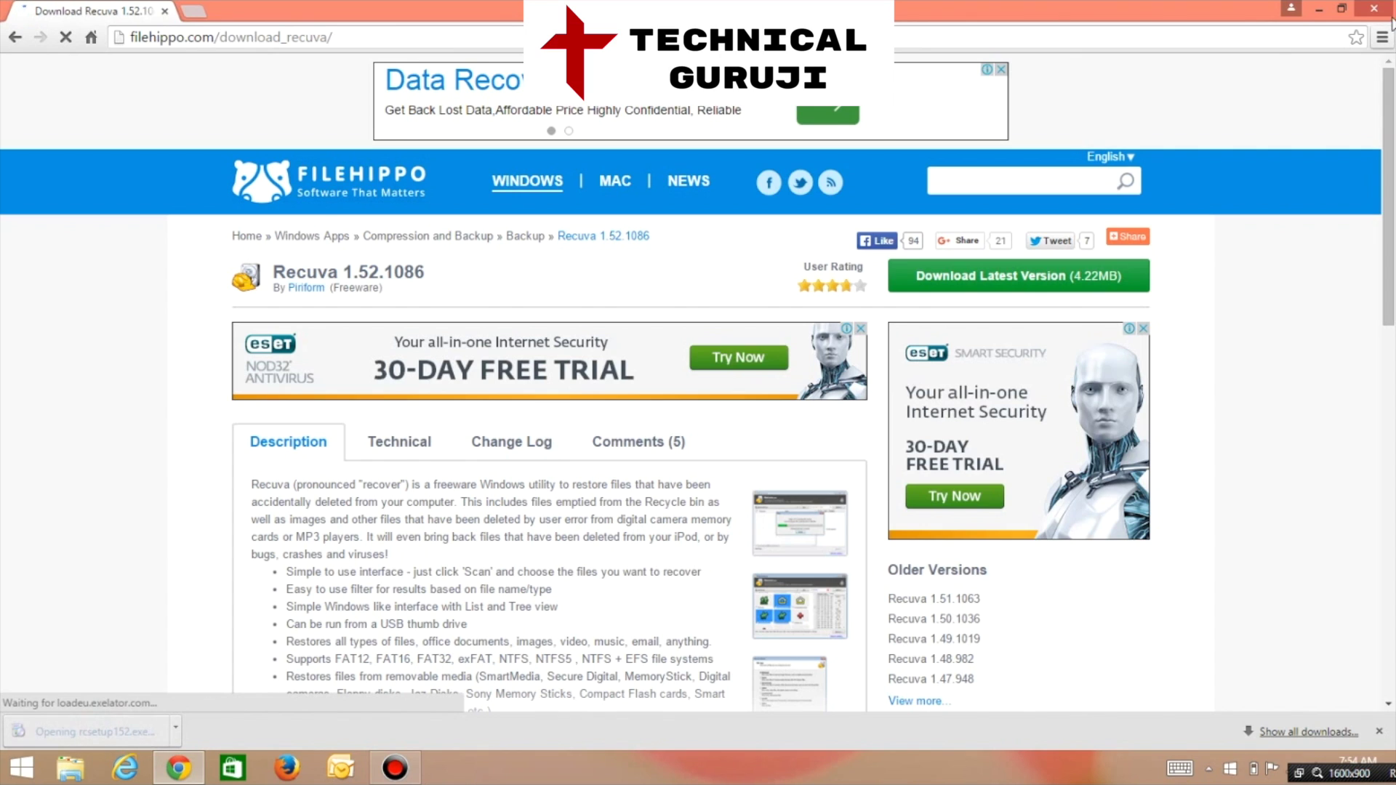
pyautogui.click(1318, 9)
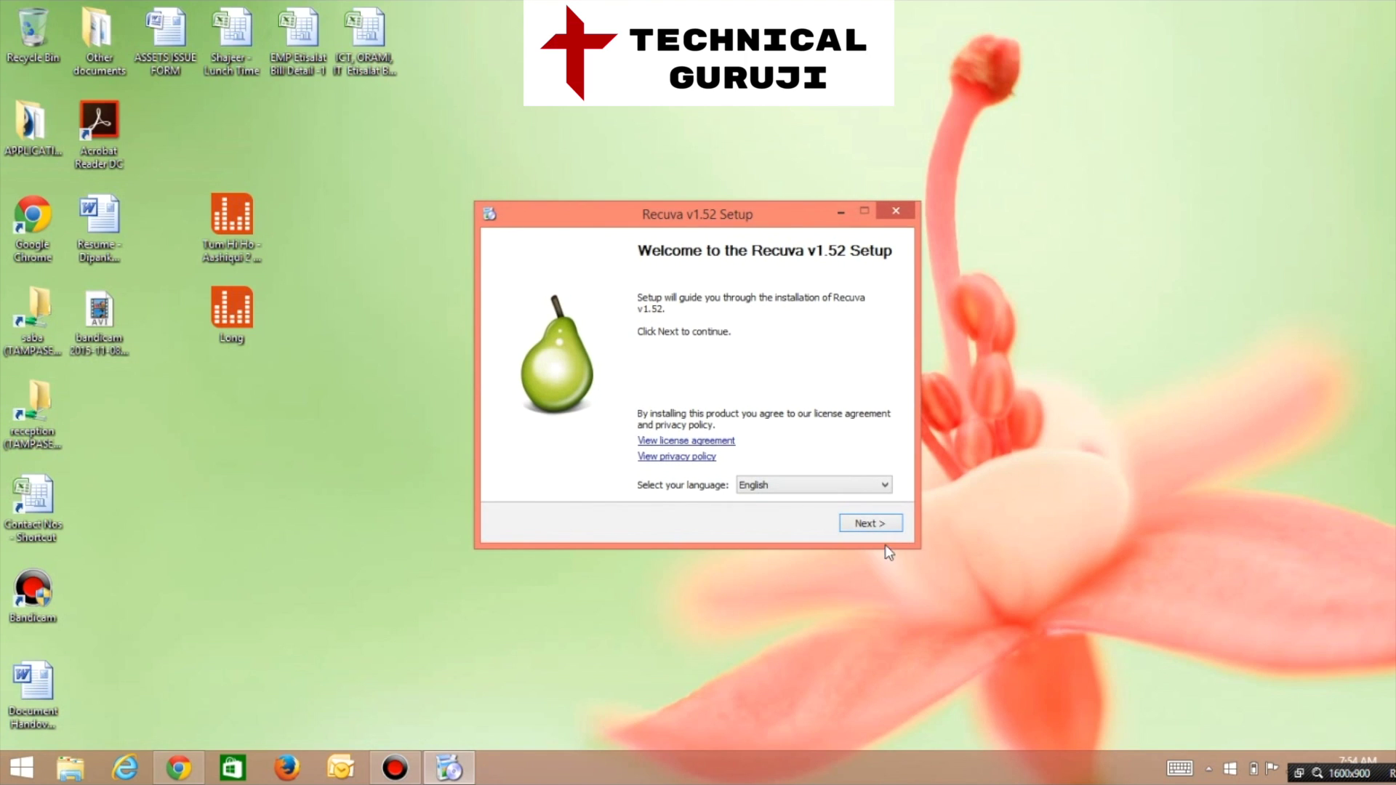
# Step: Install Recuva v1.52 in English with the default install options and finish the setup without viewing the release notes
pyautogui.click(877, 524)
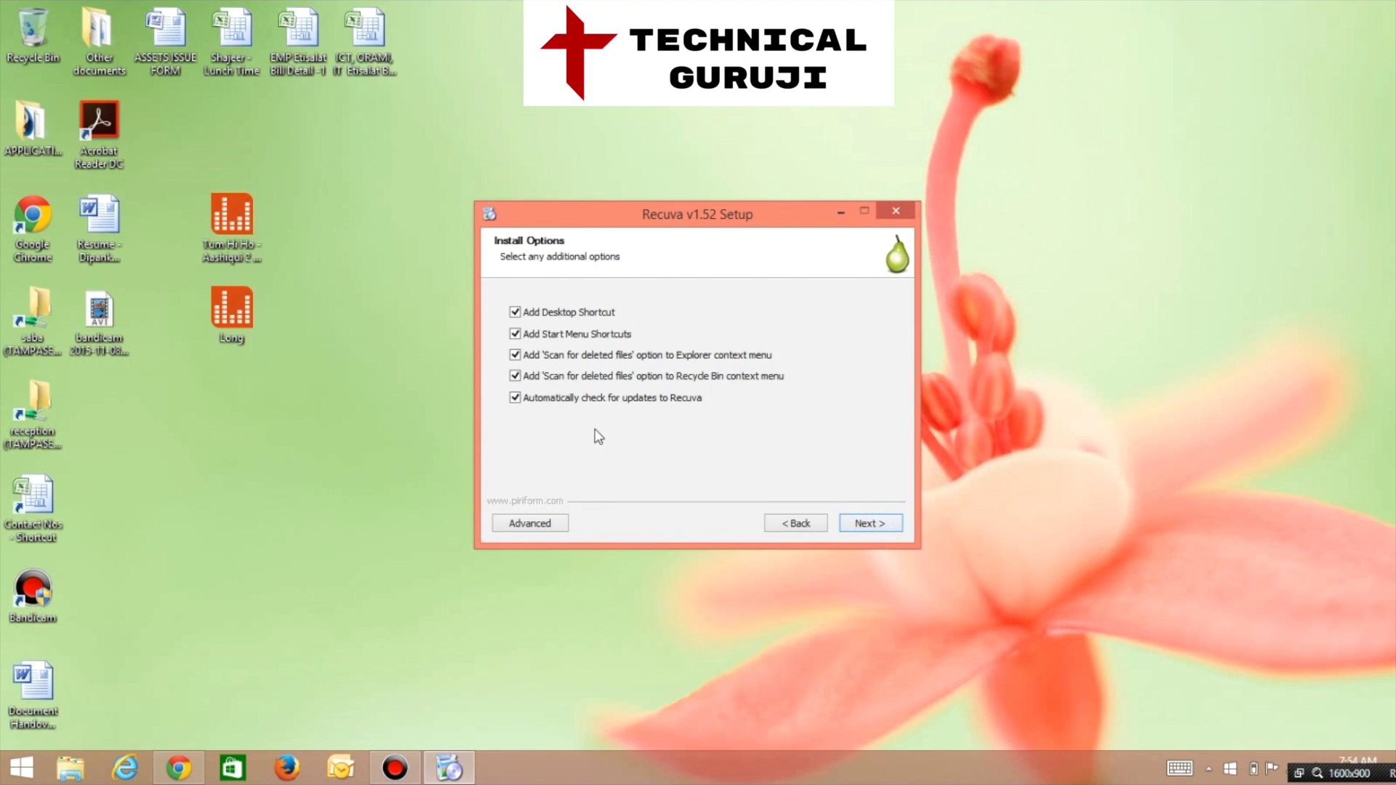
pyautogui.click(876, 526)
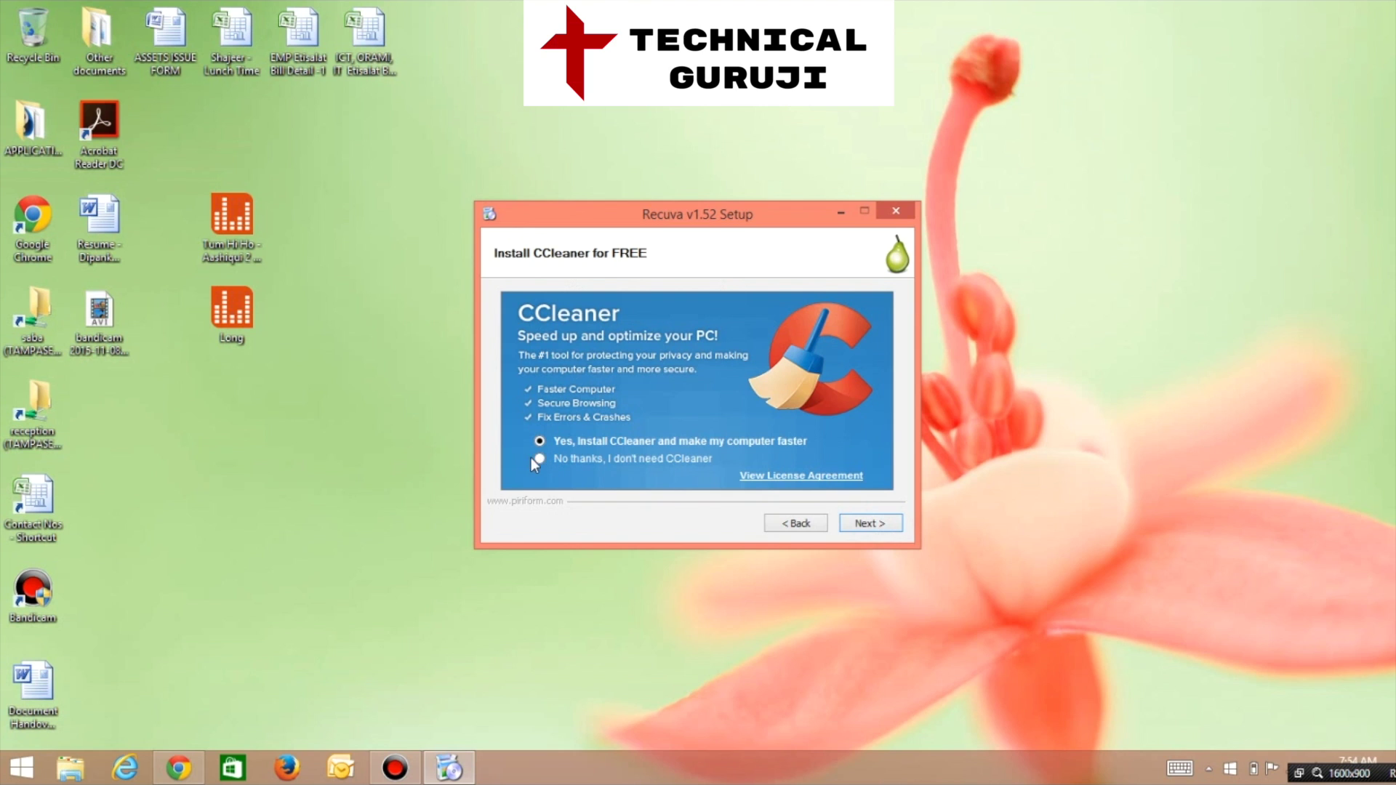
pyautogui.click(875, 523)
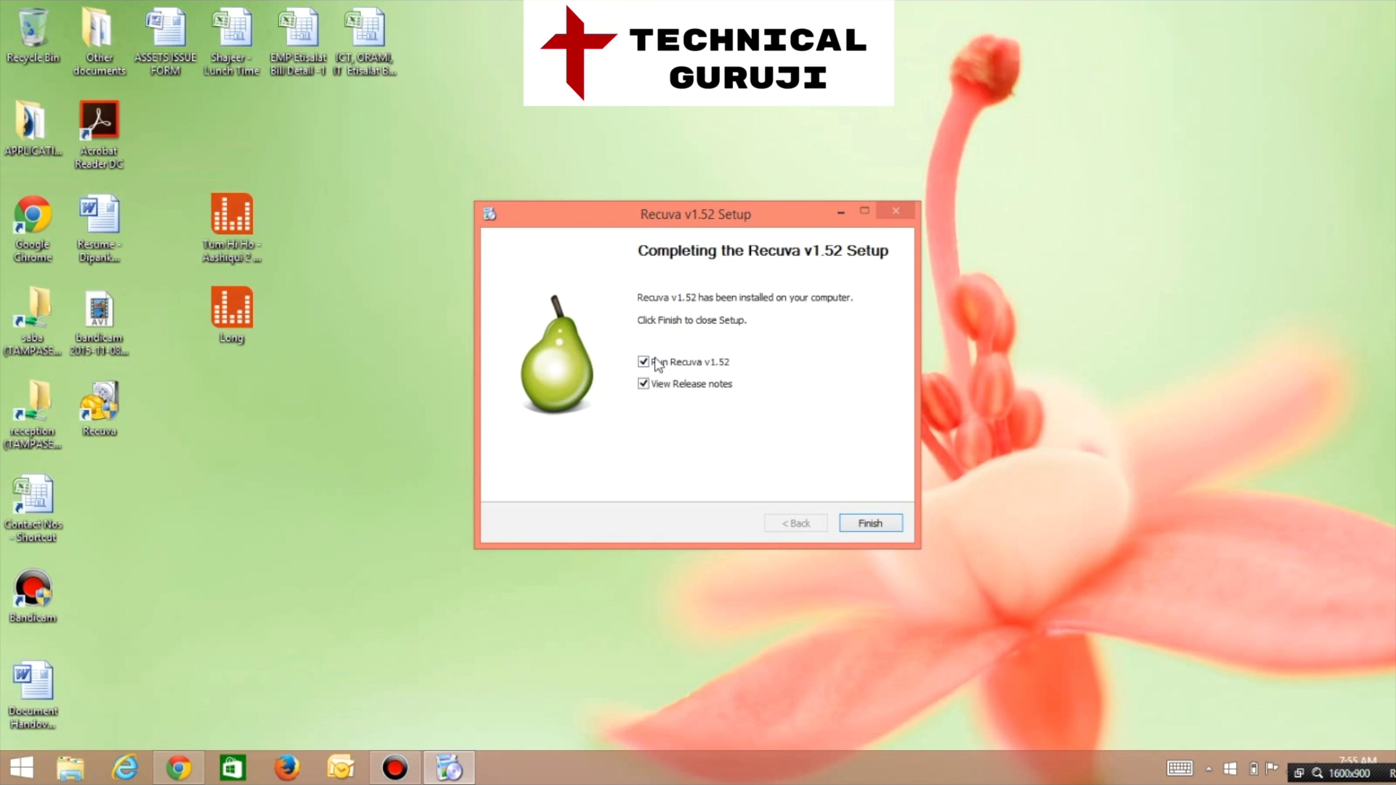
pyautogui.click(644, 385)
pyautogui.click(868, 523)
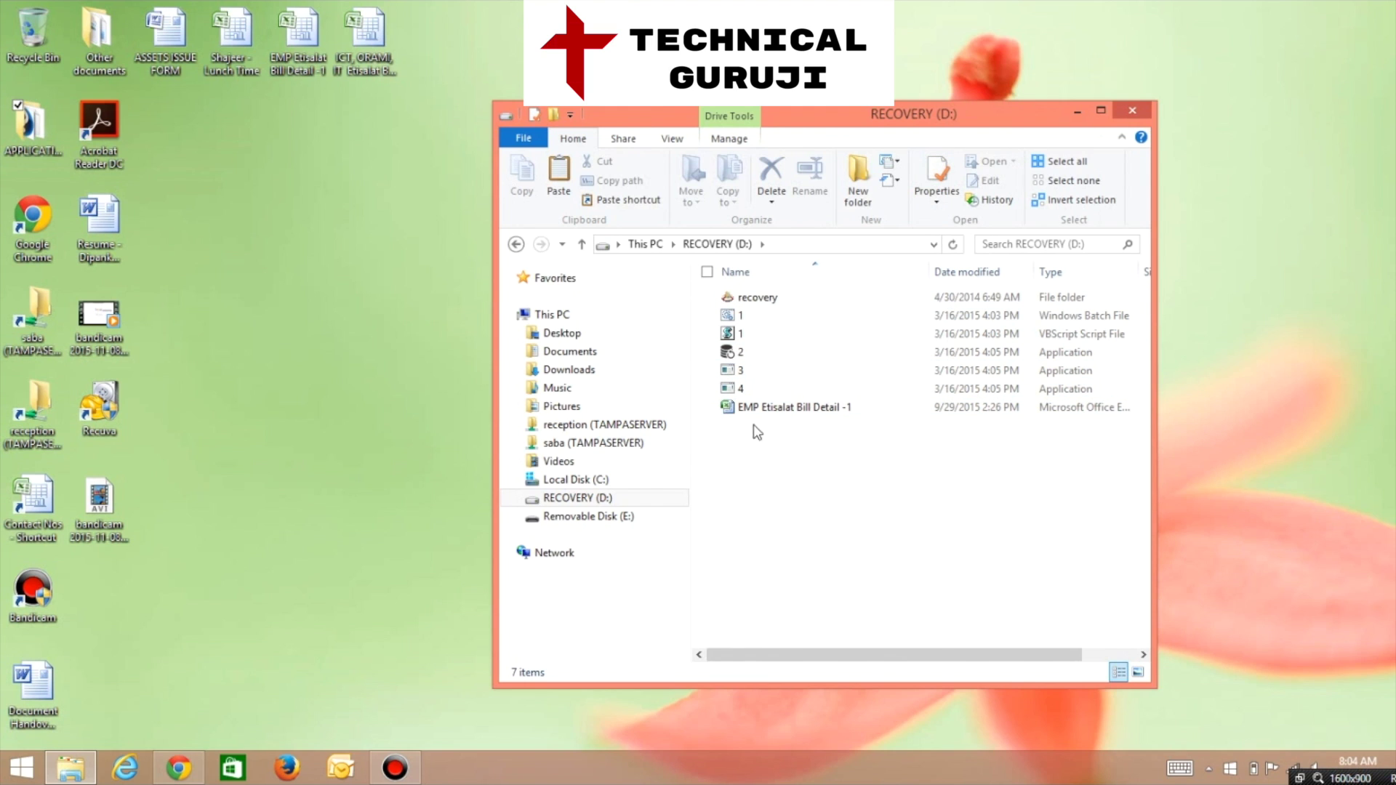
# Step: Delete the Excel file "EMP Etisalat Bill Detail -1" from the RECOVERY (D:) drive
pyautogui.click(805, 412)
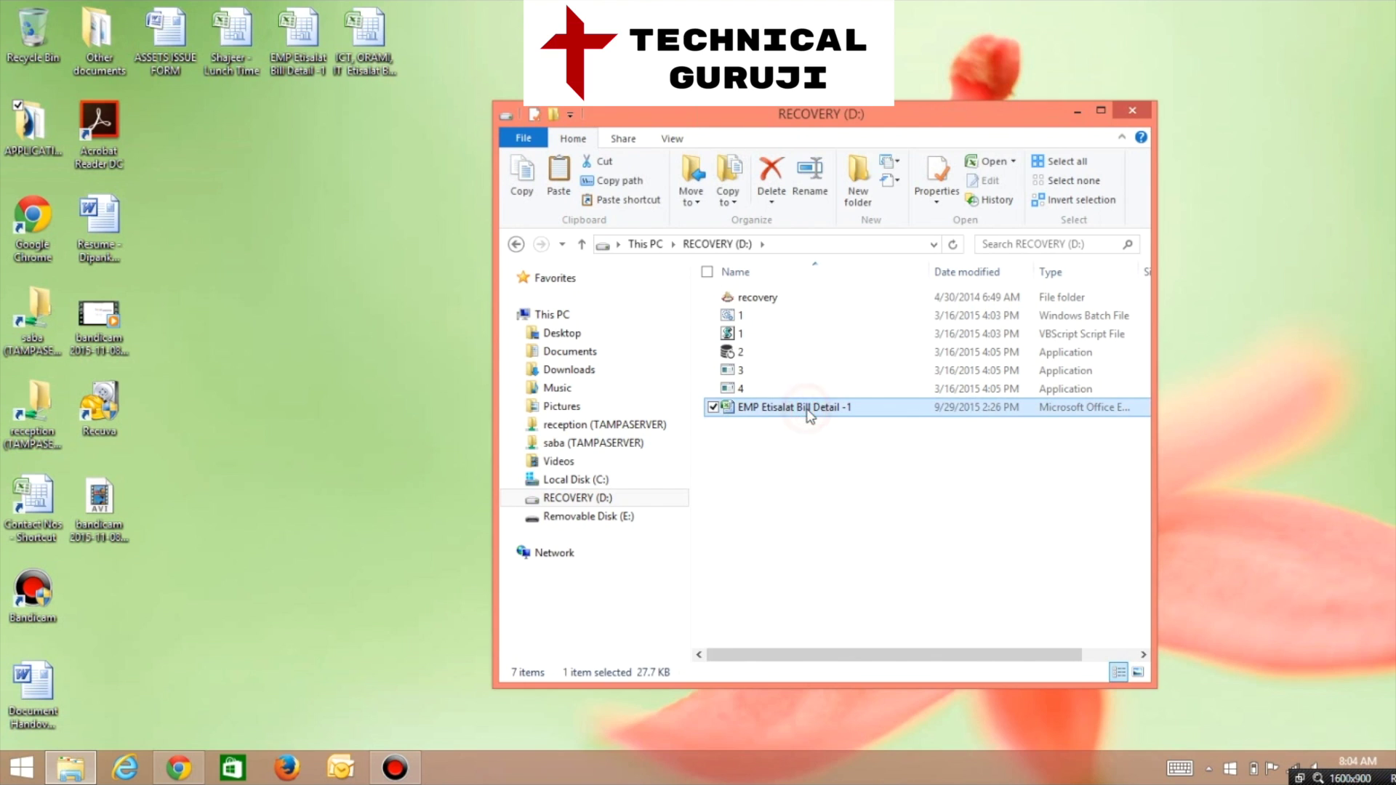
pyautogui.rightClick(809, 416)
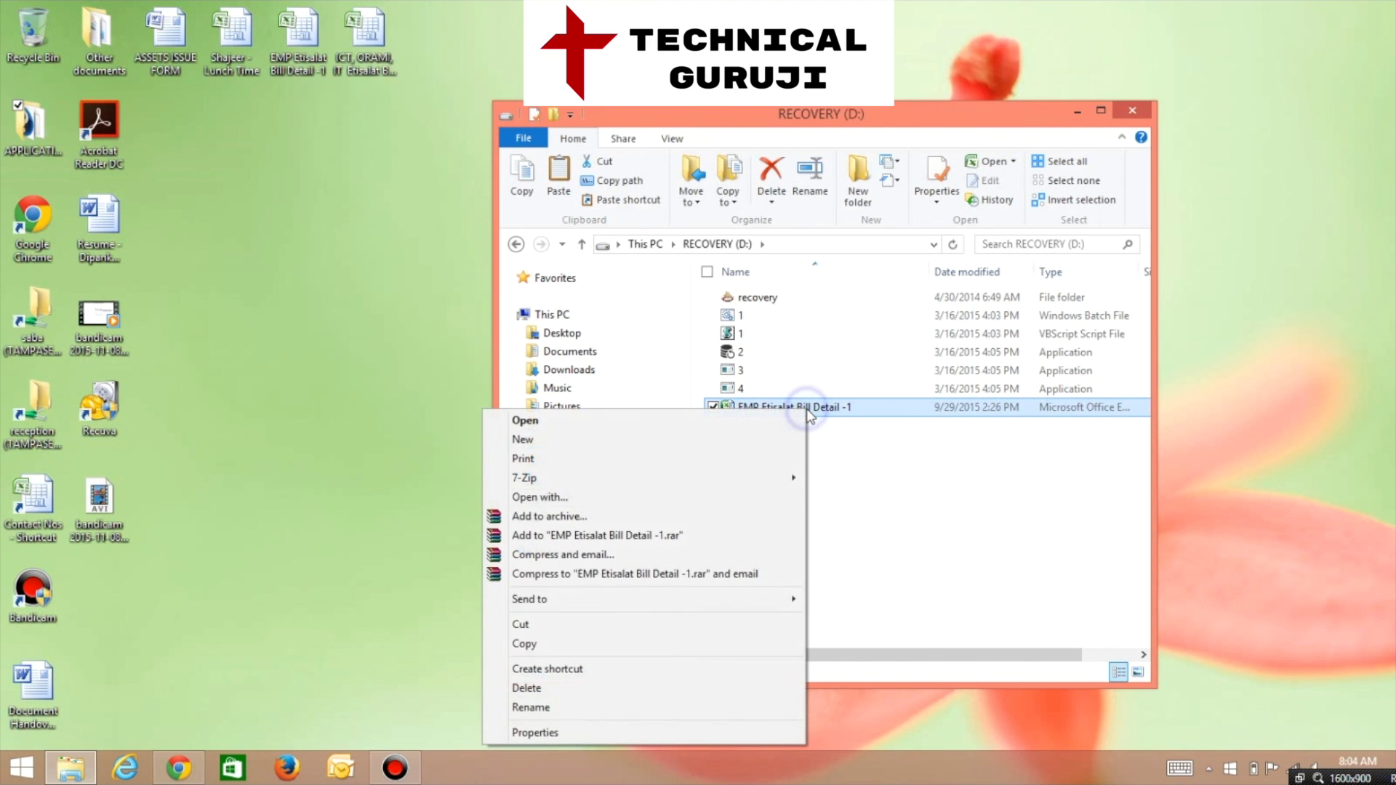
pyautogui.click(675, 688)
pyautogui.click(890, 509)
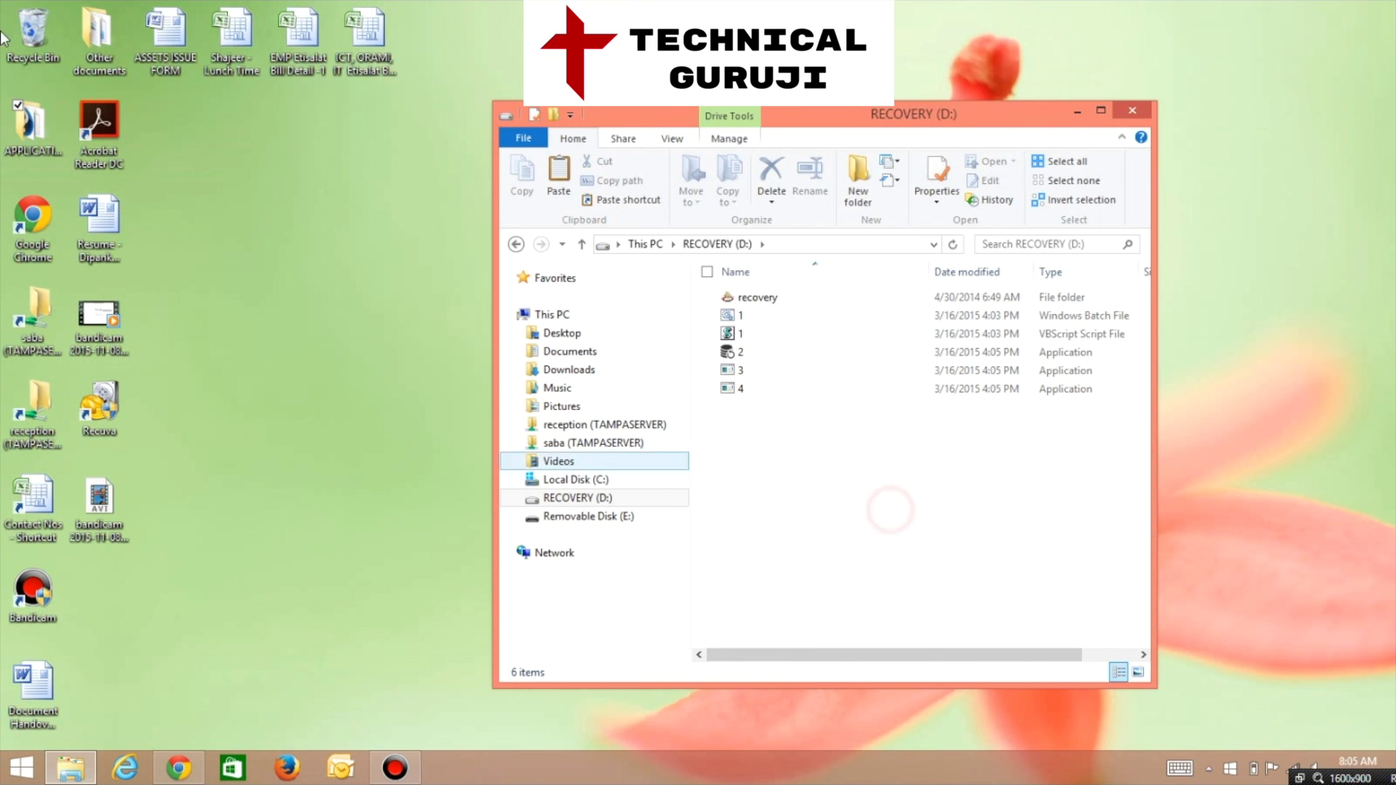
# Step: Empty the Recycle Bin to permanently delete the Excel file and close its window
pyautogui.doubleClick(33, 29)
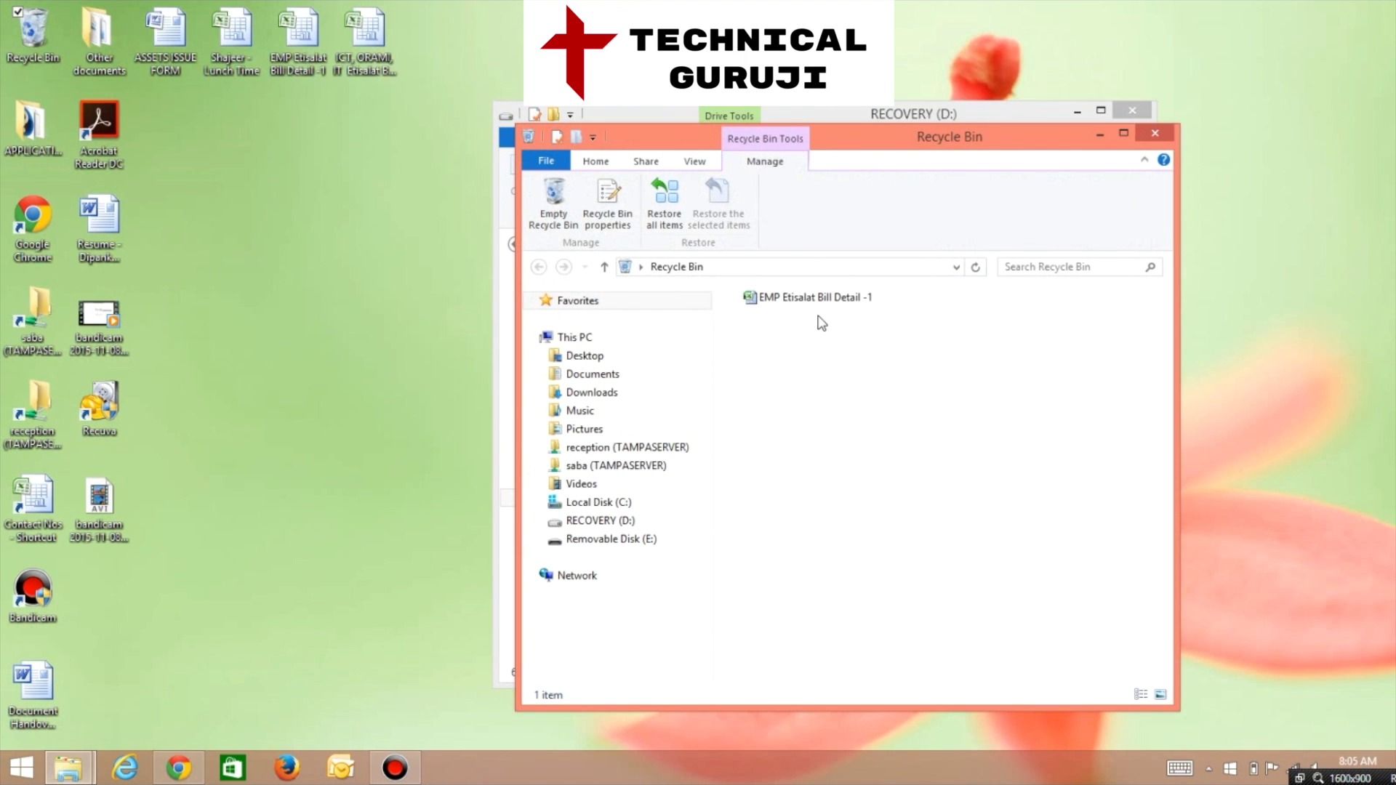
pyautogui.click(558, 211)
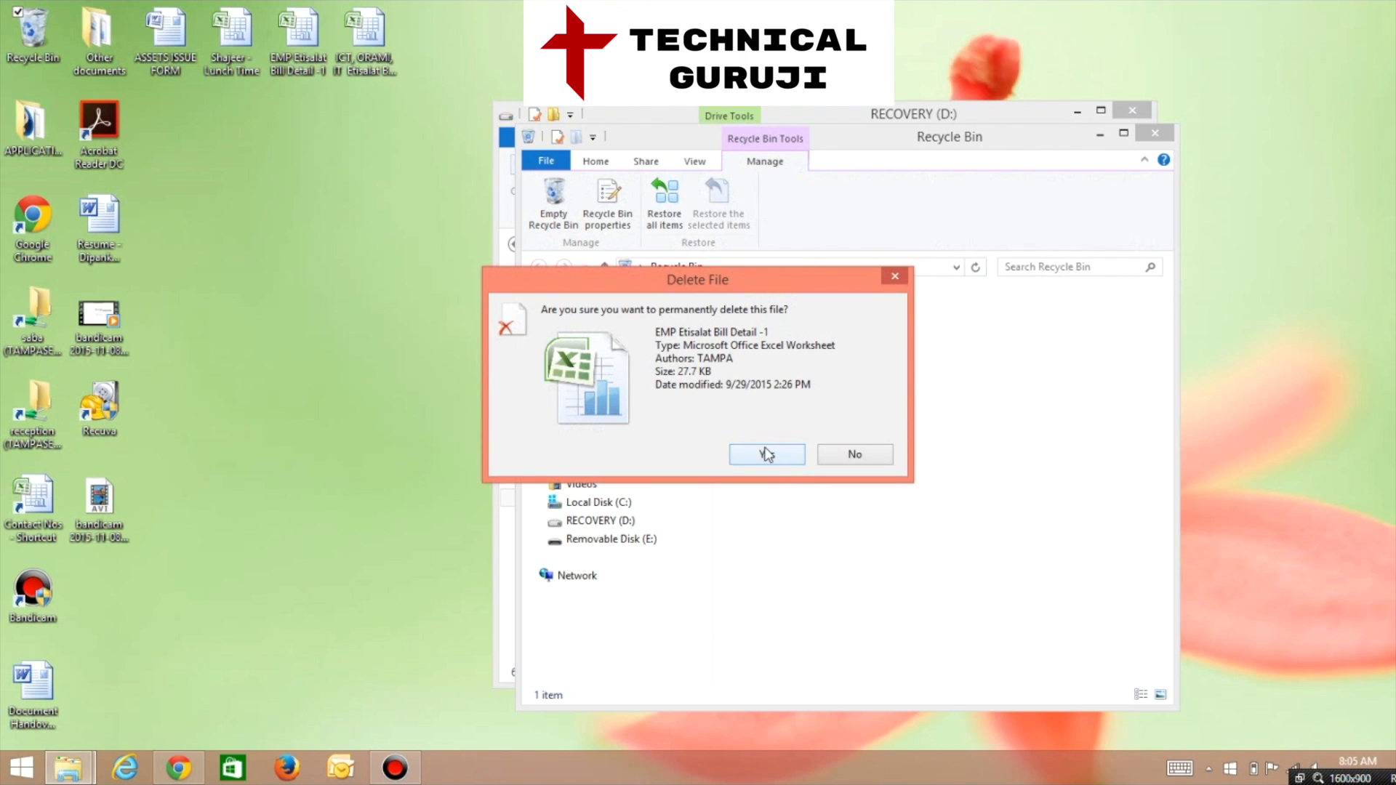
pyautogui.click(765, 451)
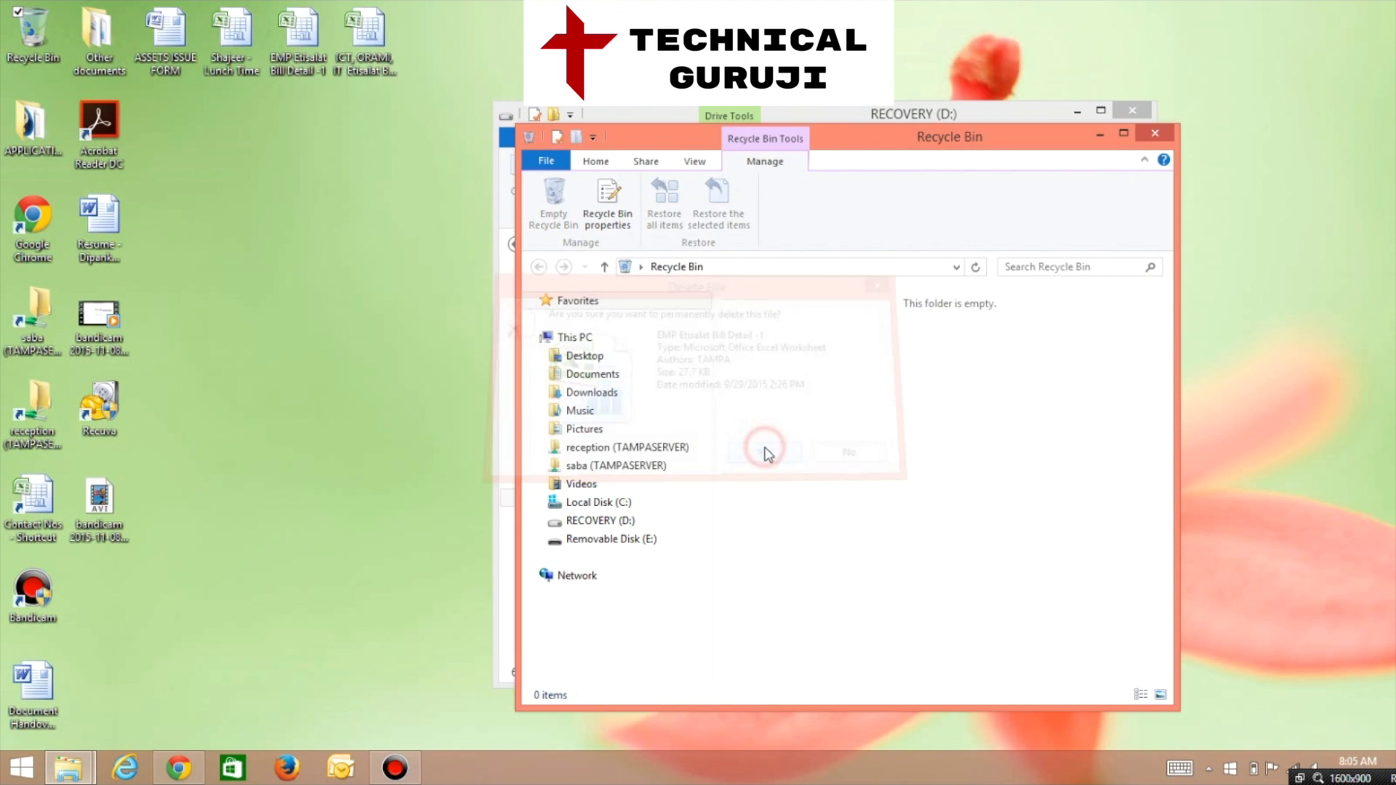
pyautogui.click(1160, 136)
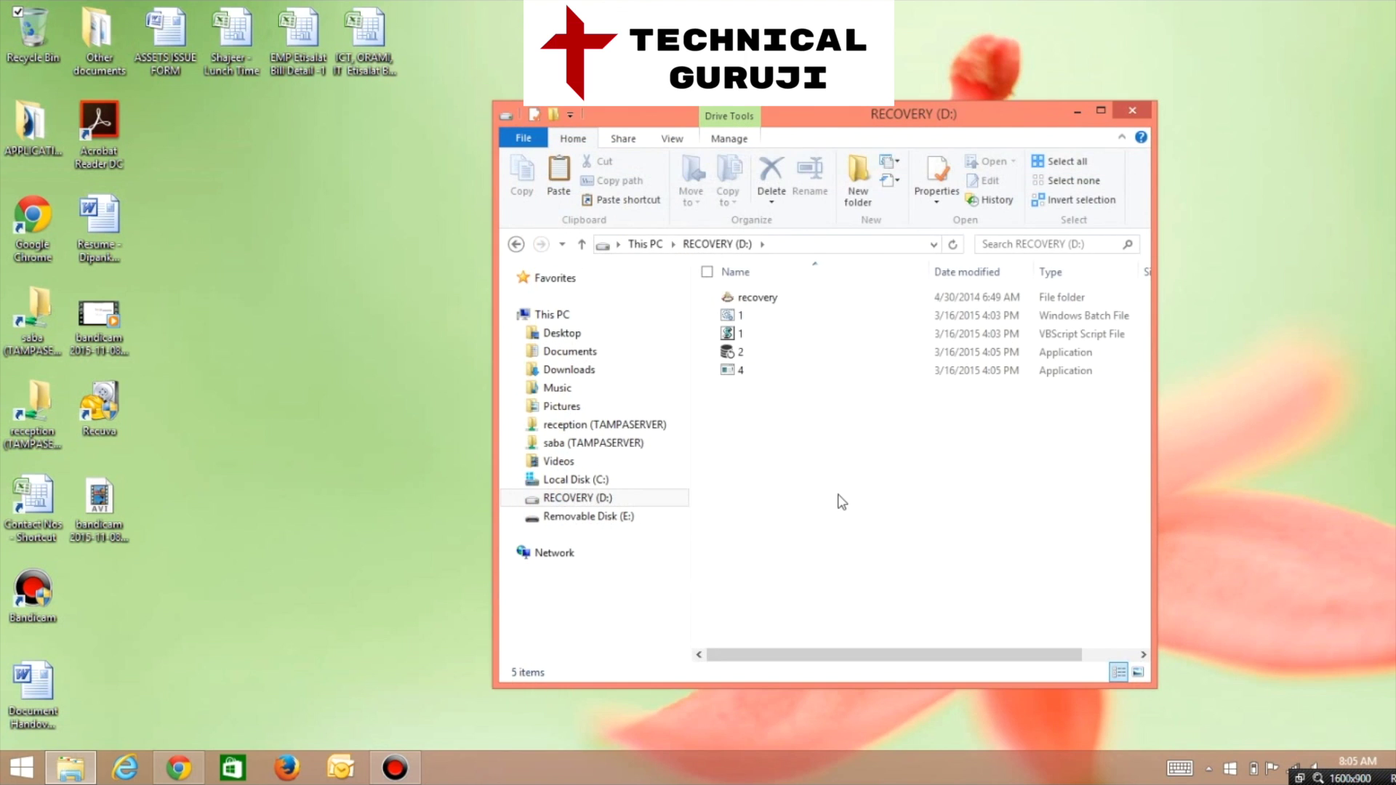
# Step: Launch Recuva from the desktop and choose Documents as the file type to recover in the wizard
pyautogui.doubleClick(100, 404)
pyautogui.click(888, 560)
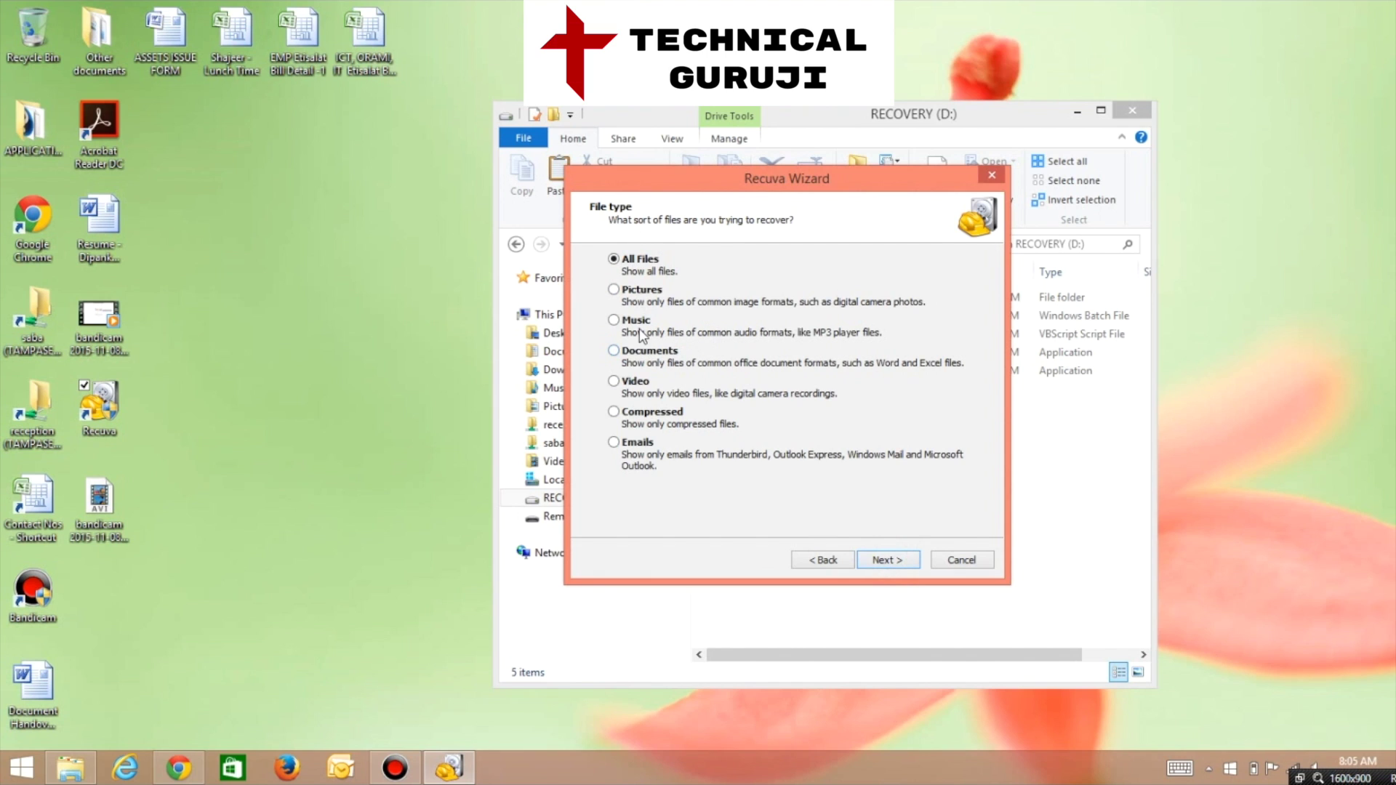
pyautogui.click(615, 353)
pyautogui.click(886, 560)
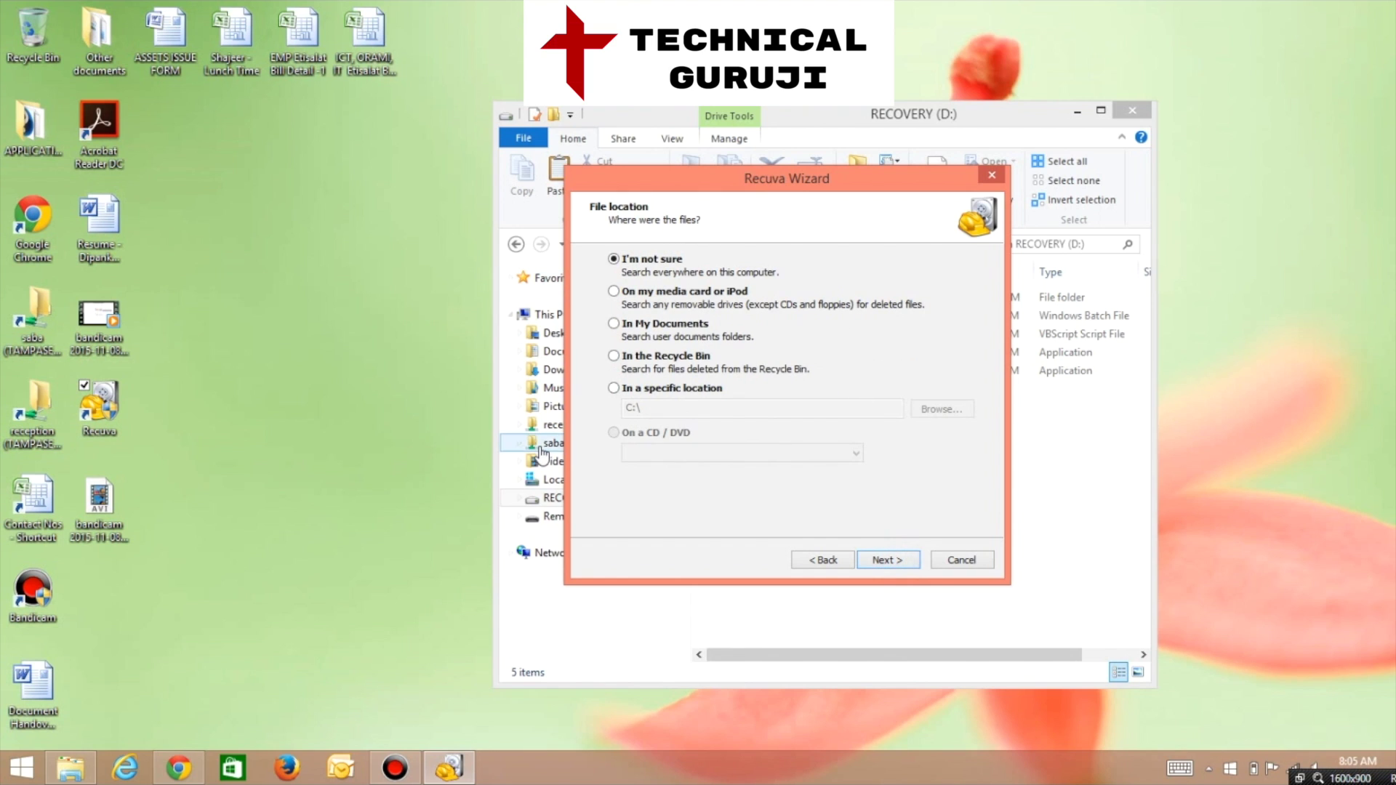
# Step: Set the wizard's specific search location to RECOVERY (D:) and start the scan with Deep Scan off
pyautogui.click(653, 390)
pyautogui.click(945, 409)
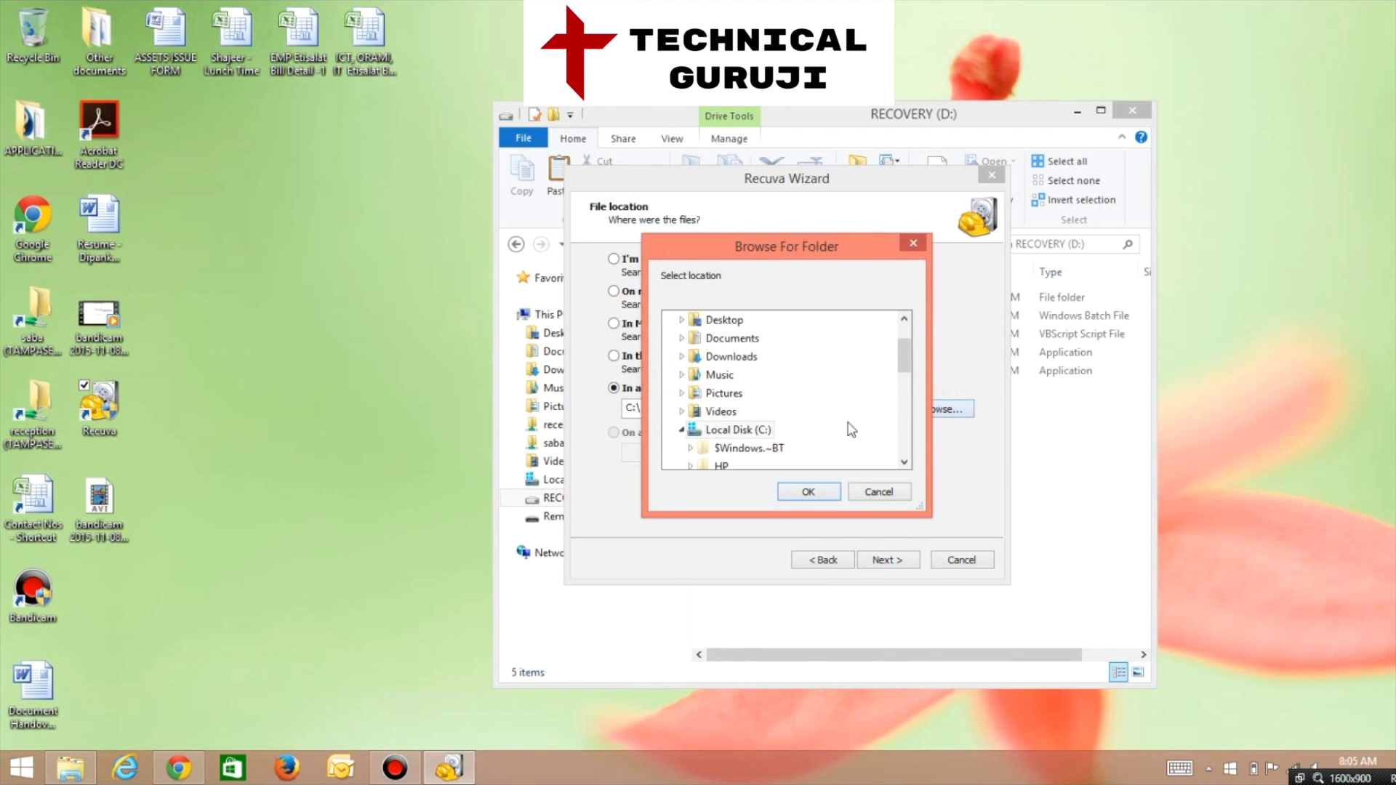
pyautogui.moveTo(907, 379); pyautogui.dragTo(907, 436)
pyautogui.click(737, 412)
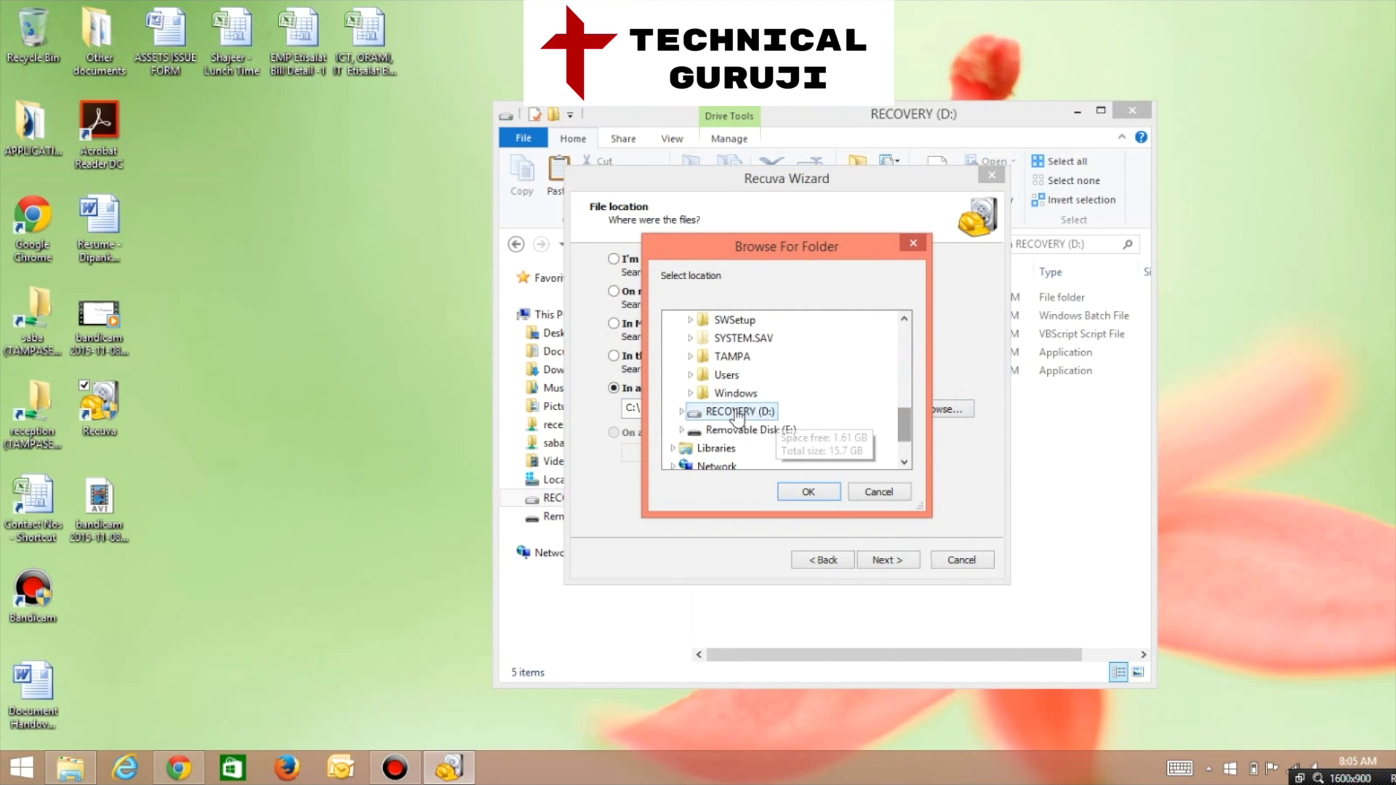
pyautogui.click(806, 491)
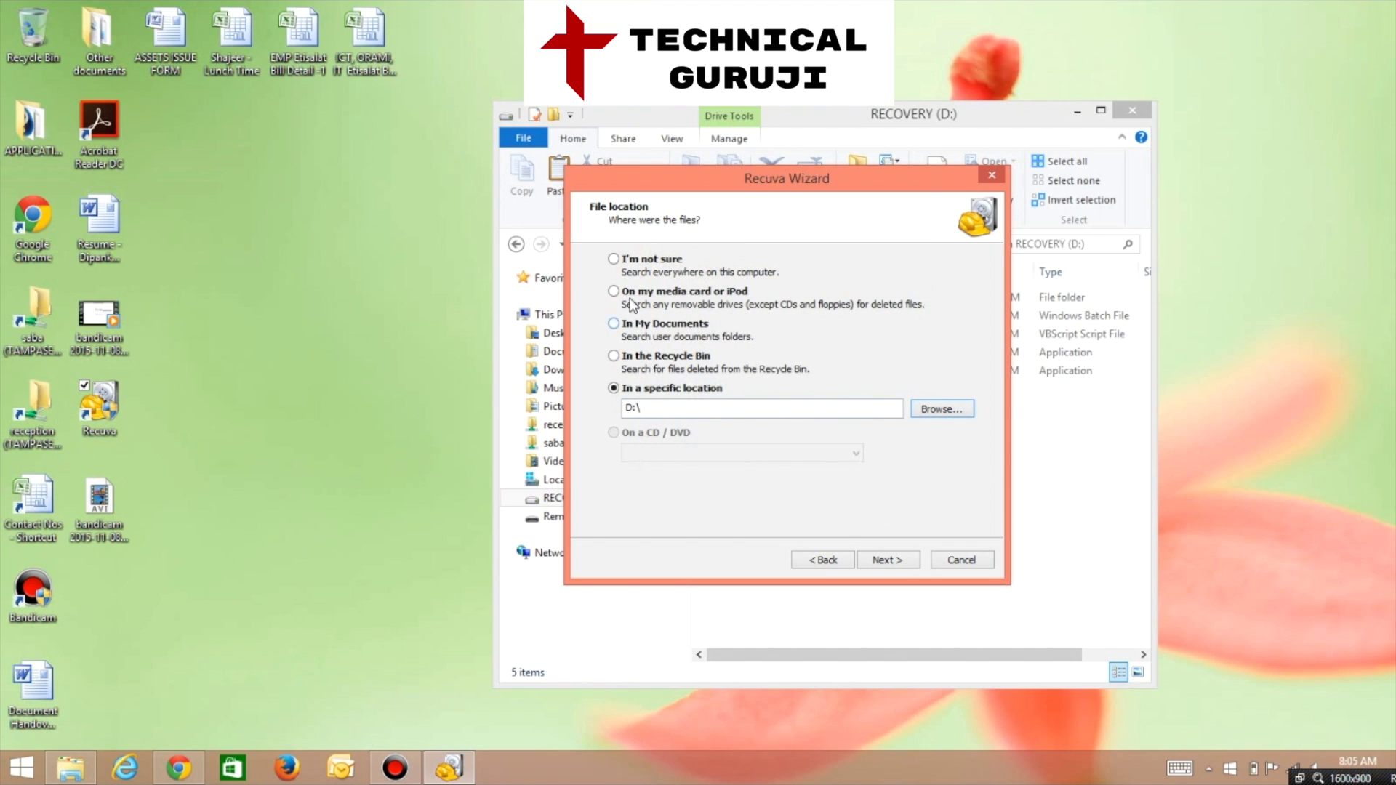
pyautogui.click(888, 561)
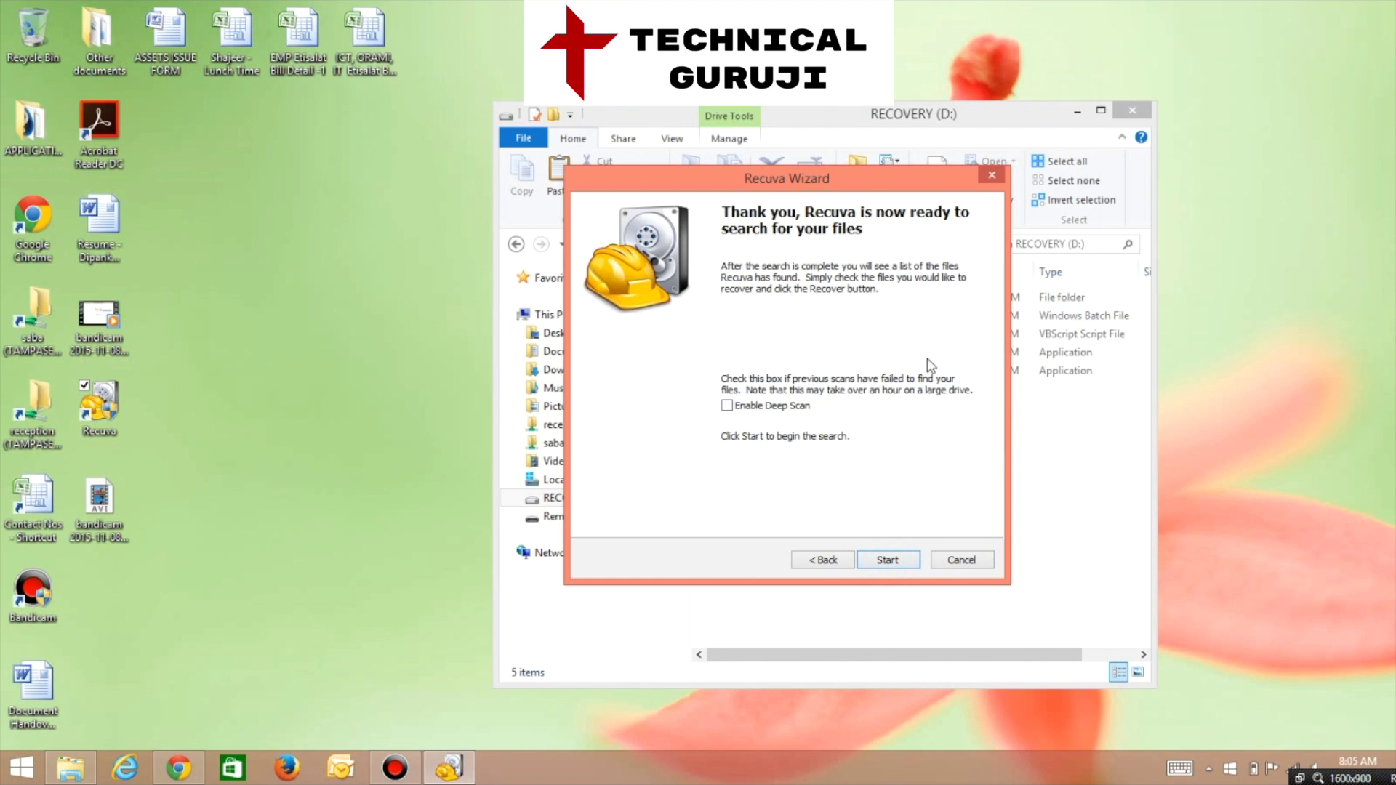
pyautogui.click(889, 560)
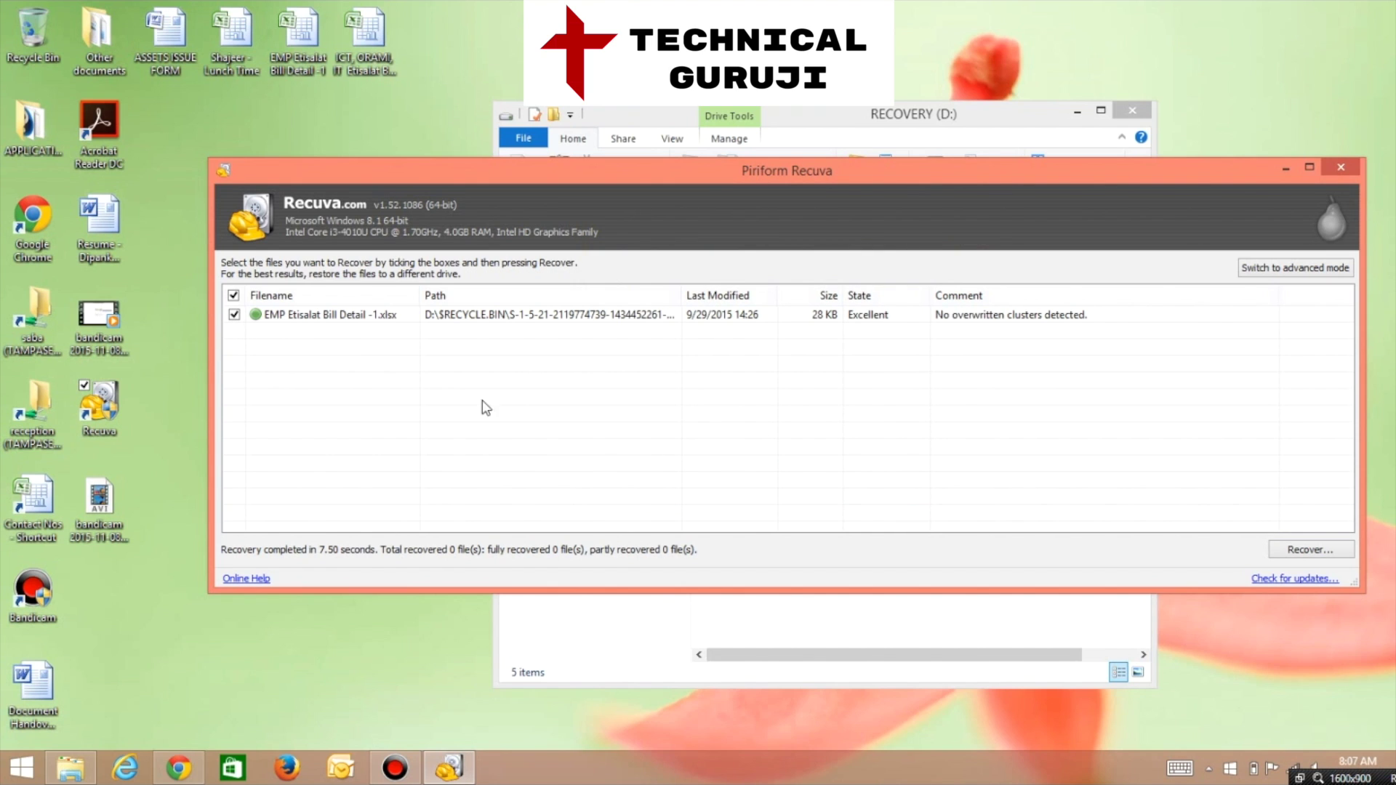
# Step: Recover "EMP Etisalat Bill Detail -1.xlsx" to Local Disk (C:) and dismiss the completion message
pyautogui.click(1296, 548)
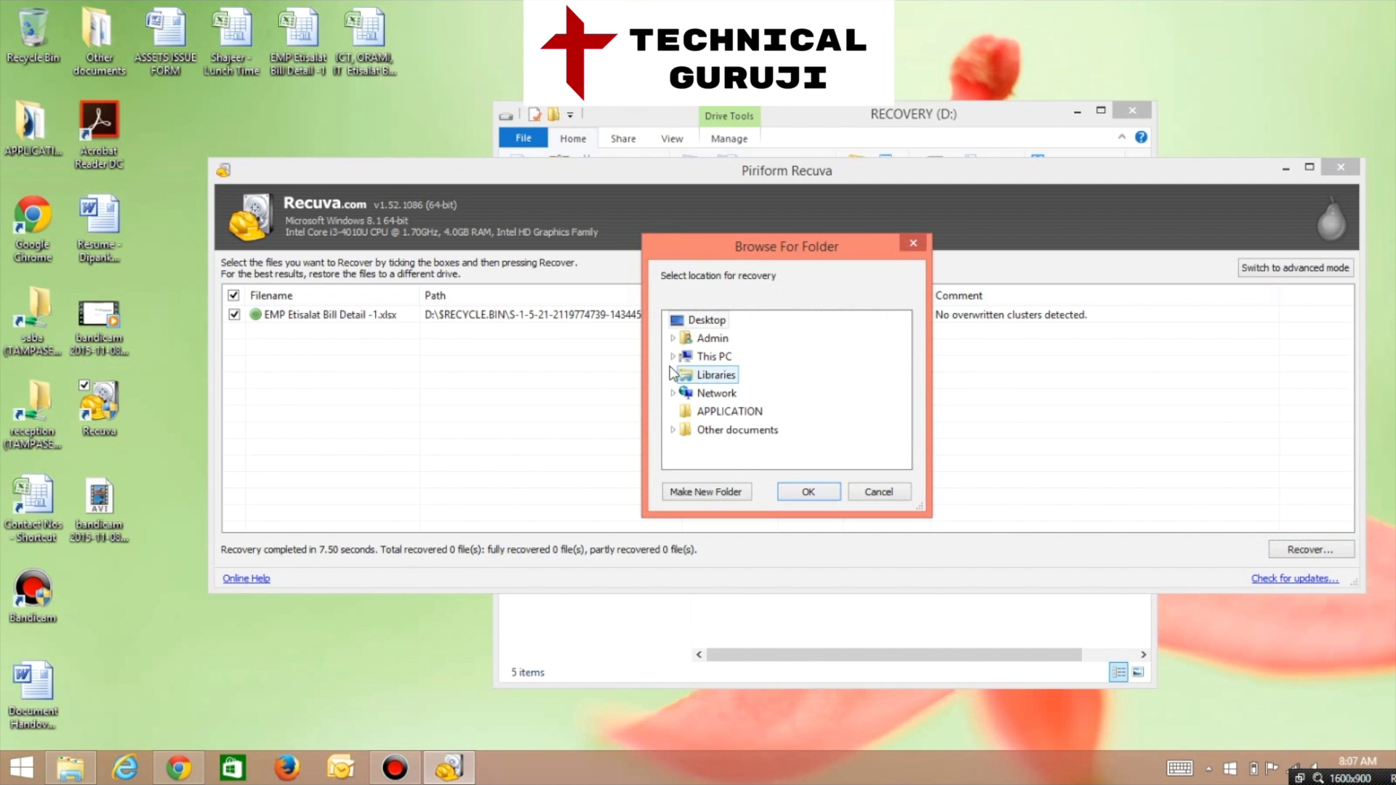
pyautogui.click(672, 357)
pyautogui.scroll(-2, 803, 399)
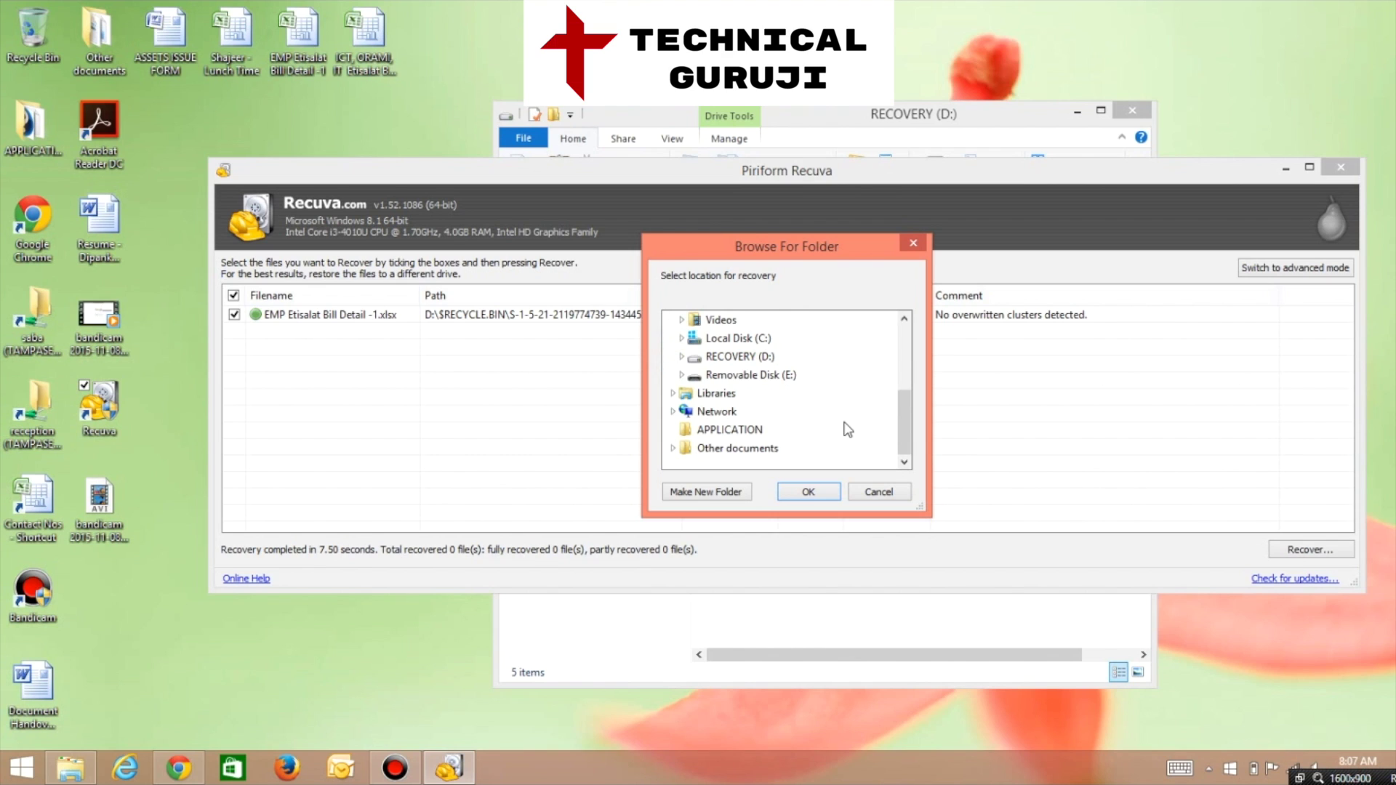
pyautogui.scroll(1, 814, 400)
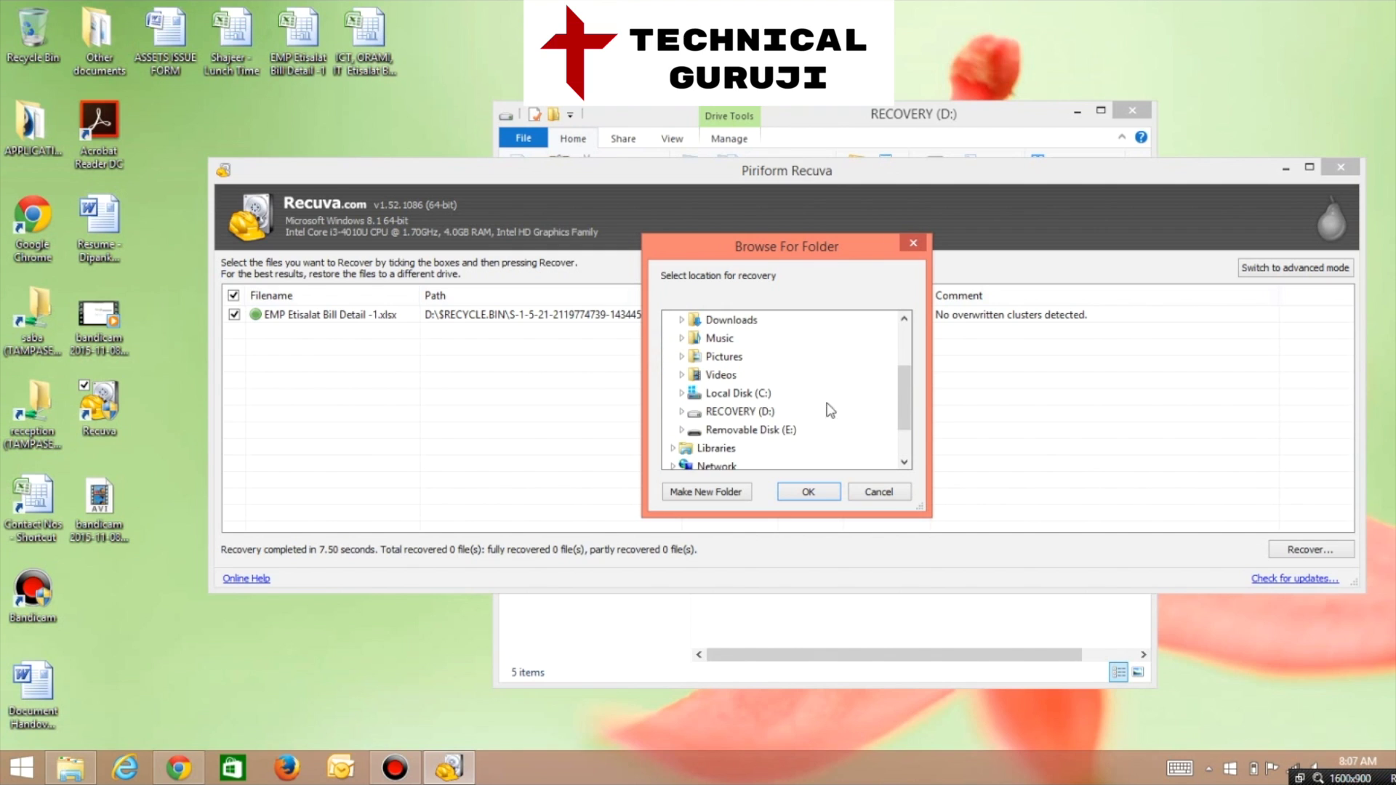
pyautogui.doubleClick(749, 392)
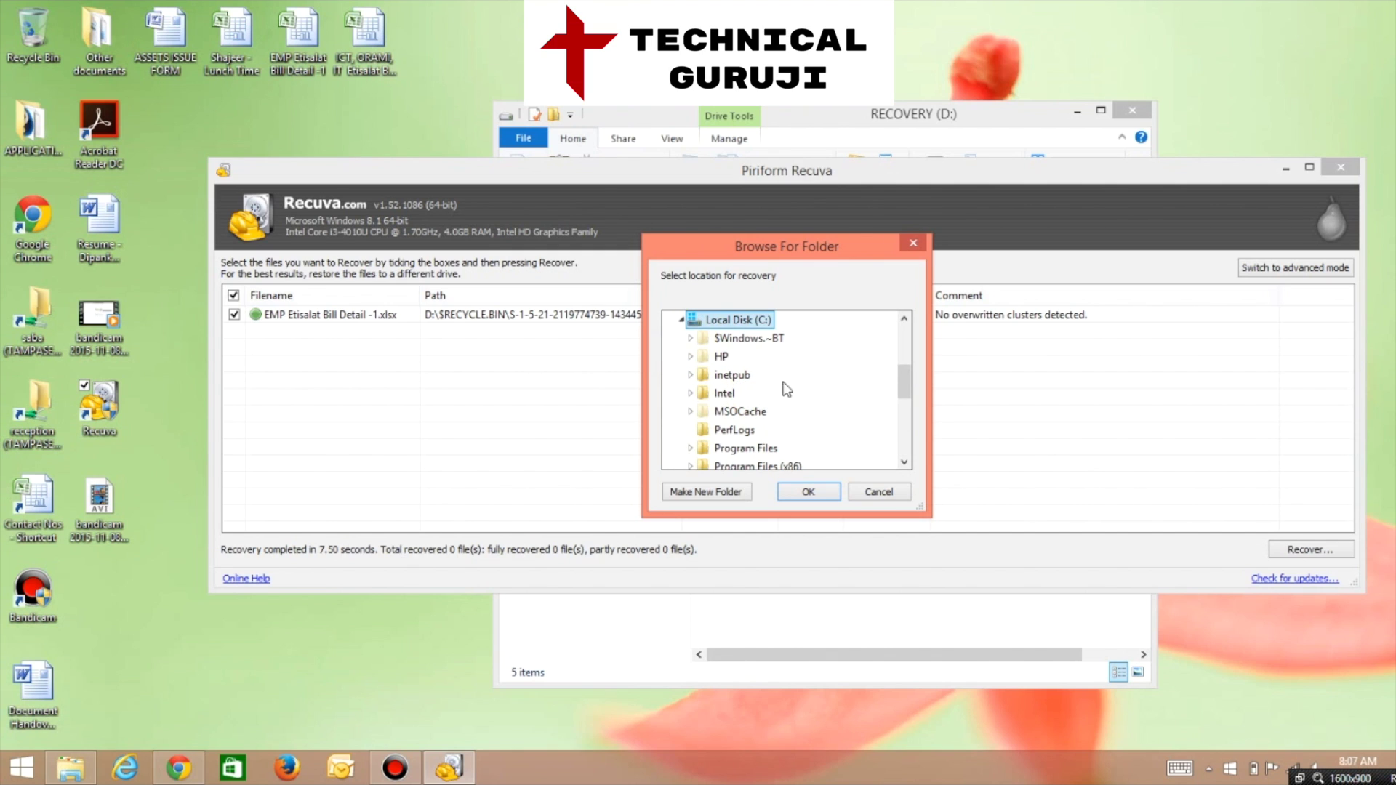
pyautogui.click(809, 492)
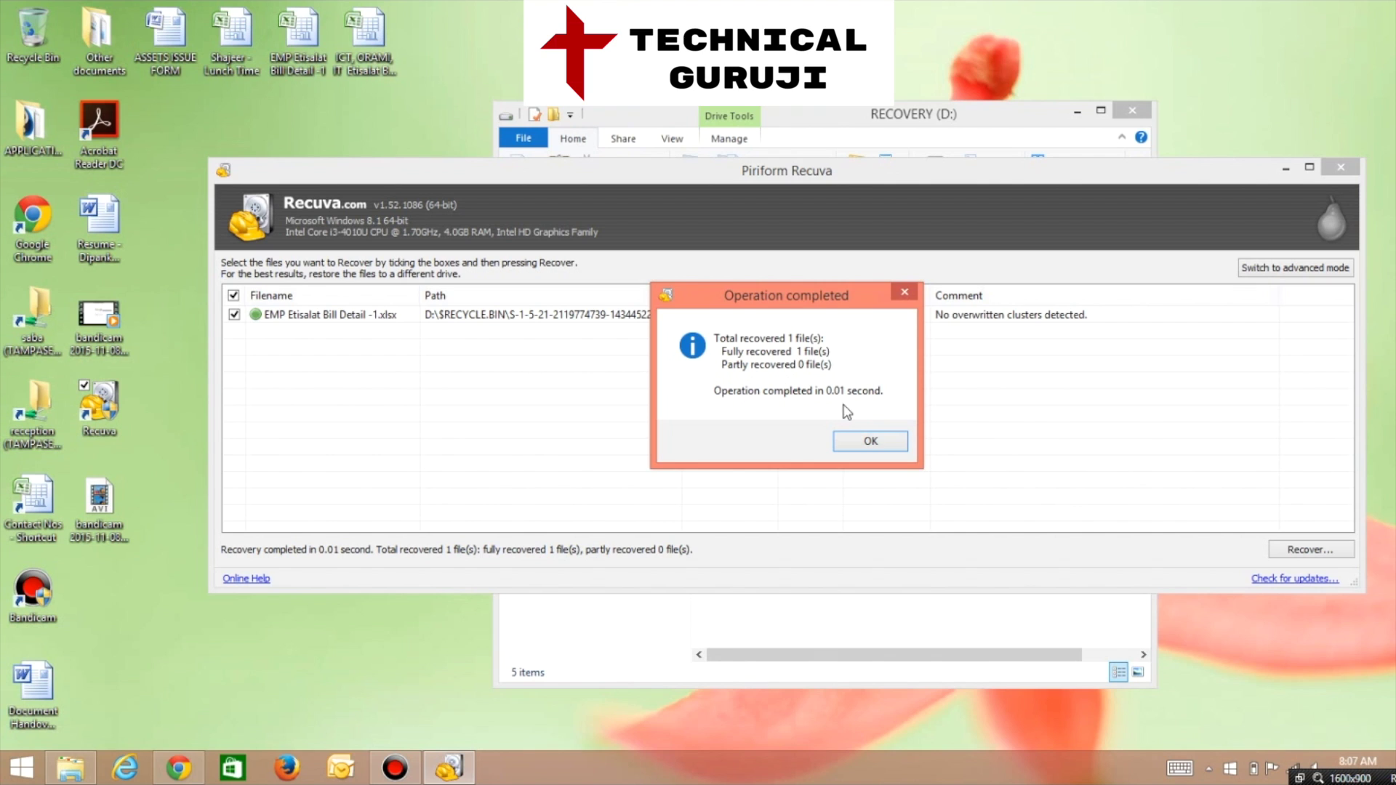
pyautogui.click(851, 439)
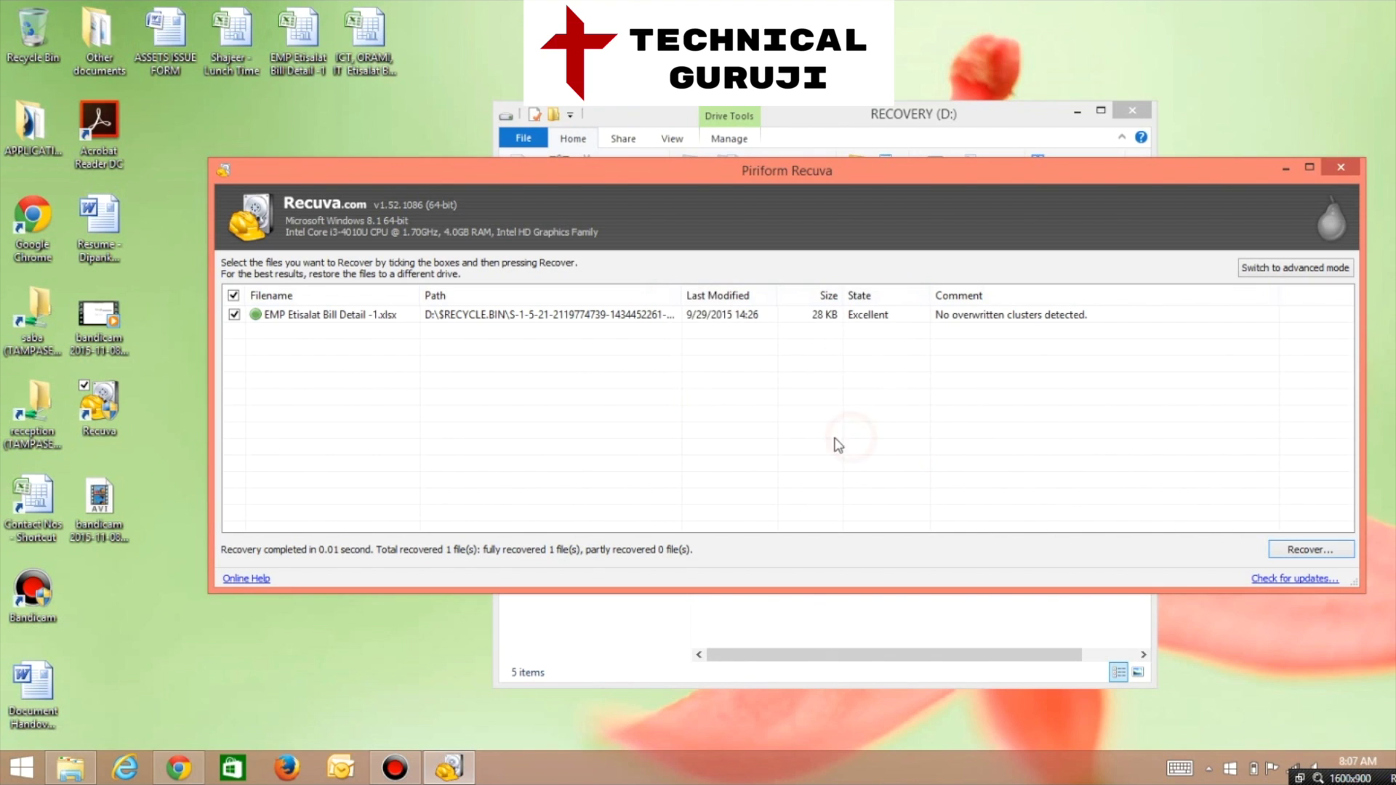
# Step: Check the root of Local Disk (C:) in File Explorer for the recovered Excel file, and close both Explorer and Recuva
pyautogui.click(71, 768)
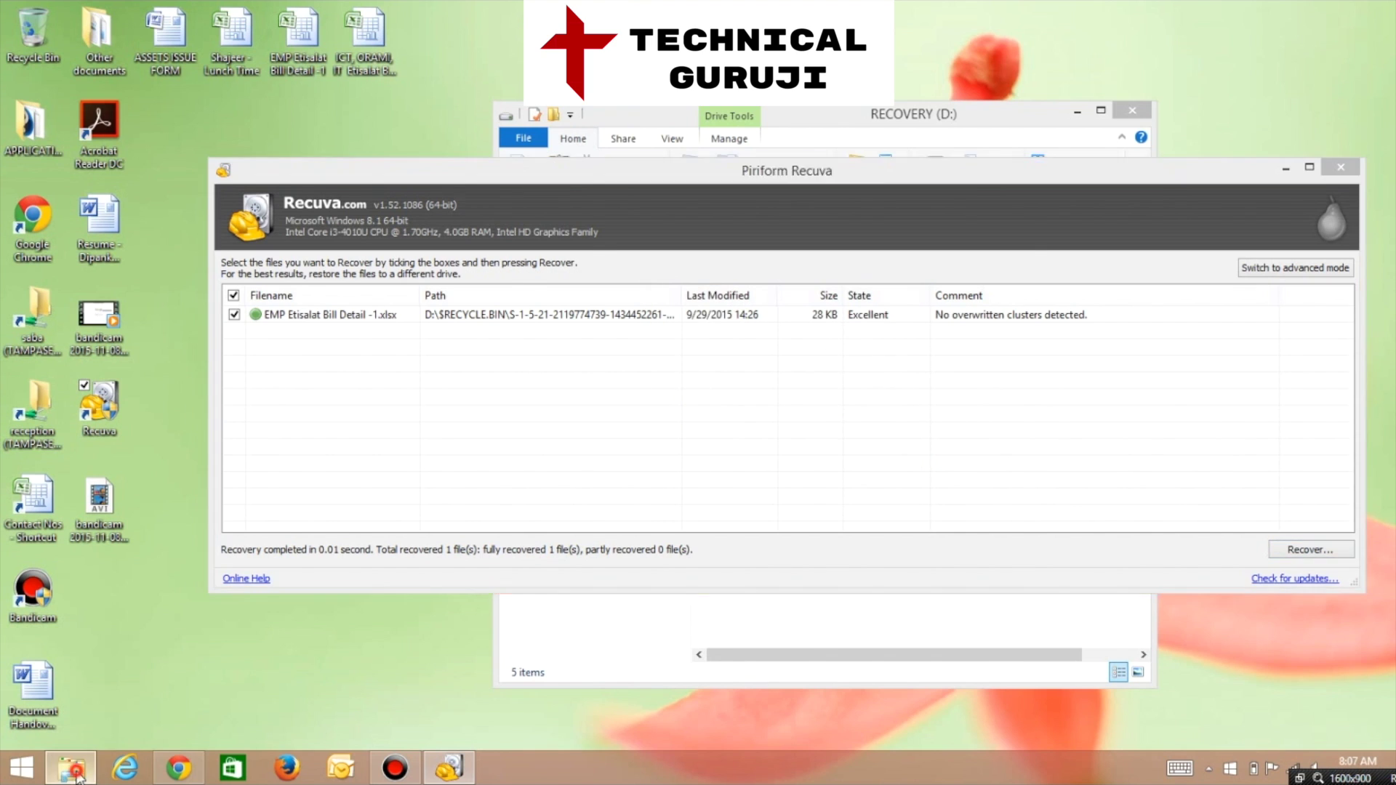
pyautogui.click(553, 314)
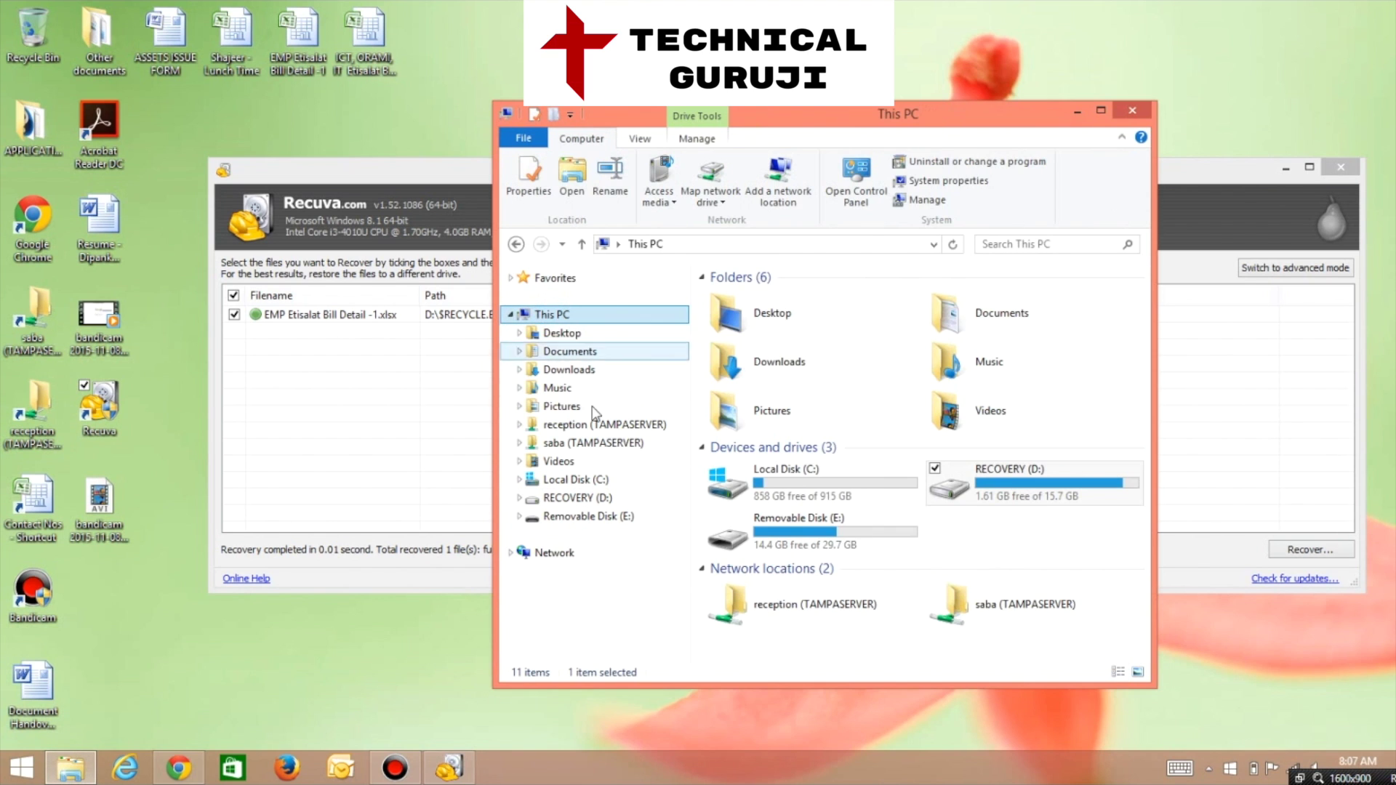
pyautogui.doubleClick(865, 499)
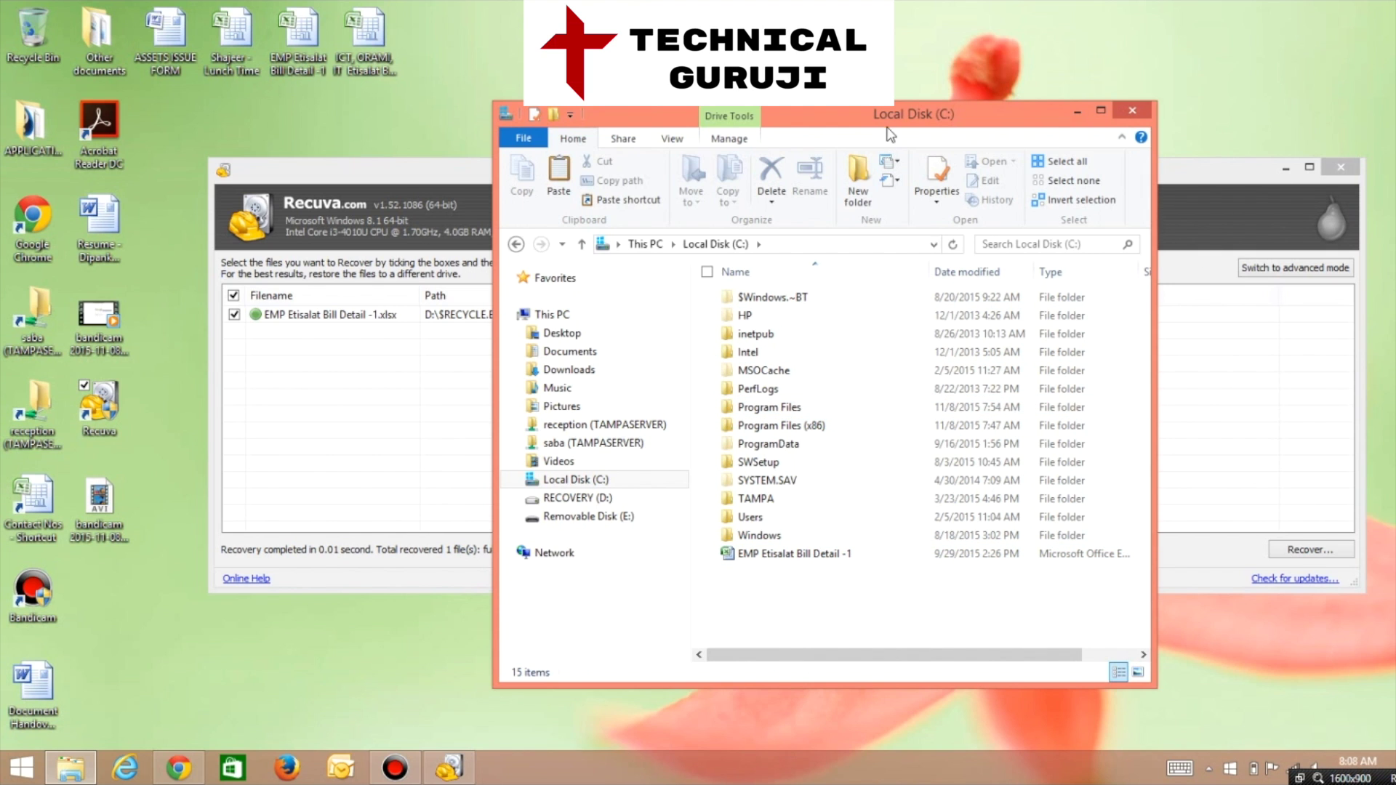
pyautogui.moveTo(886, 124); pyautogui.dragTo(798, 152)
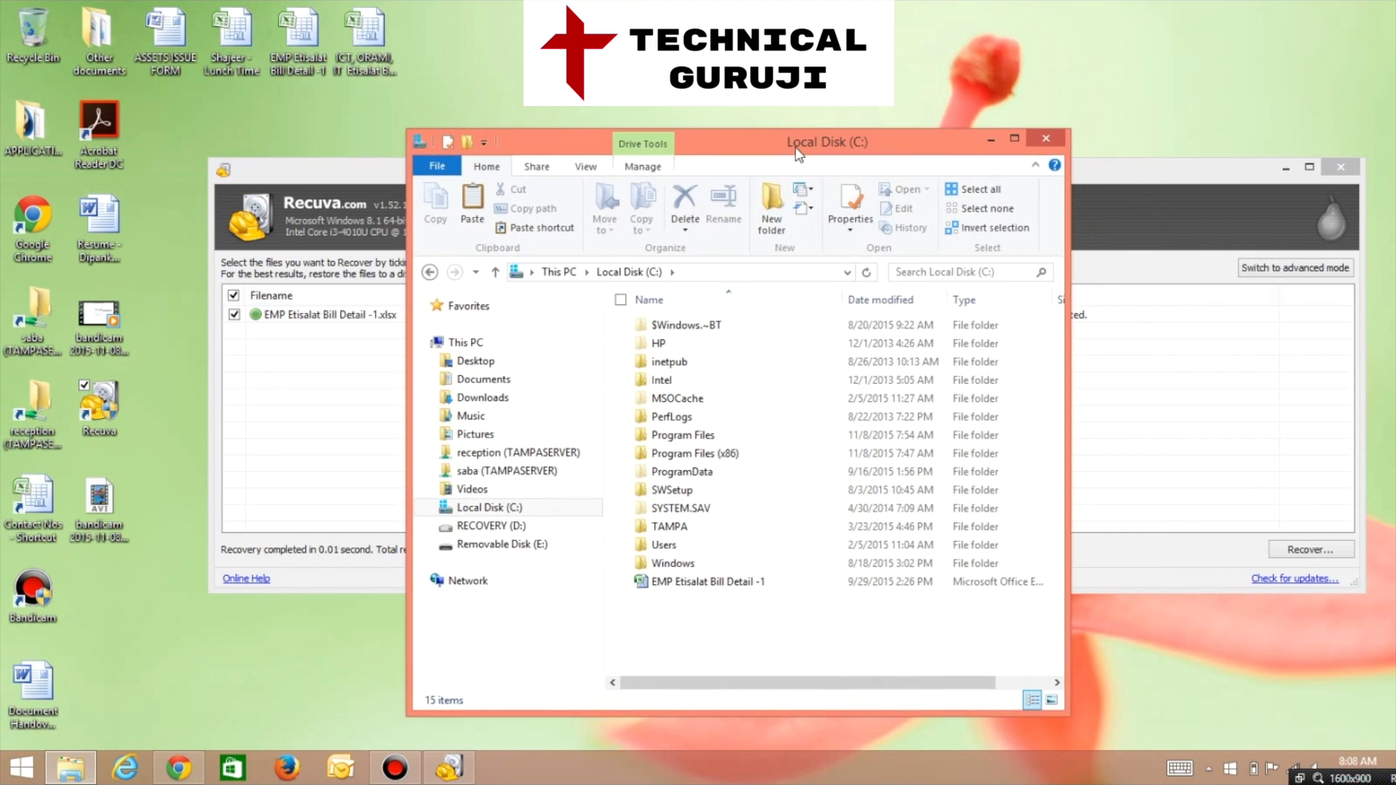
pyautogui.click(1050, 145)
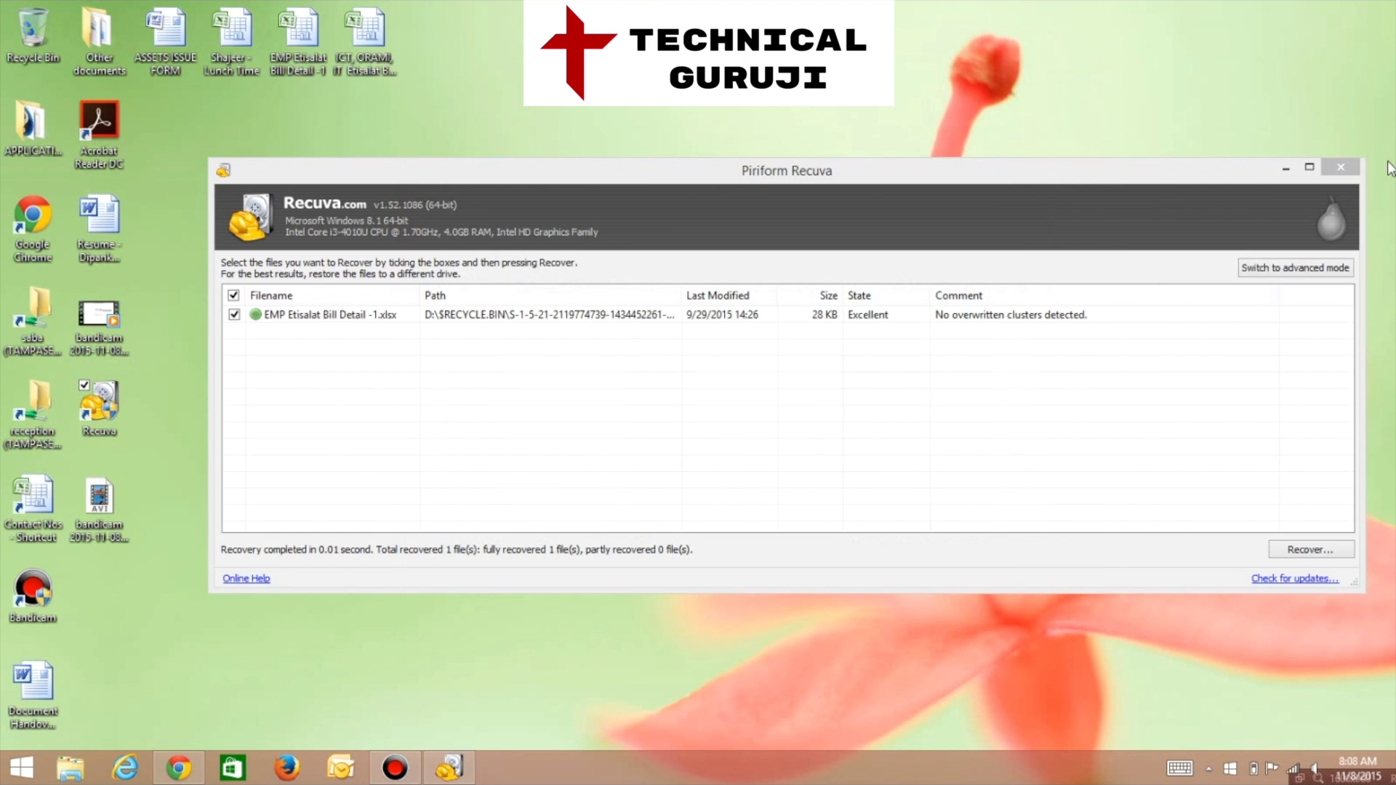
pyautogui.click(1352, 168)
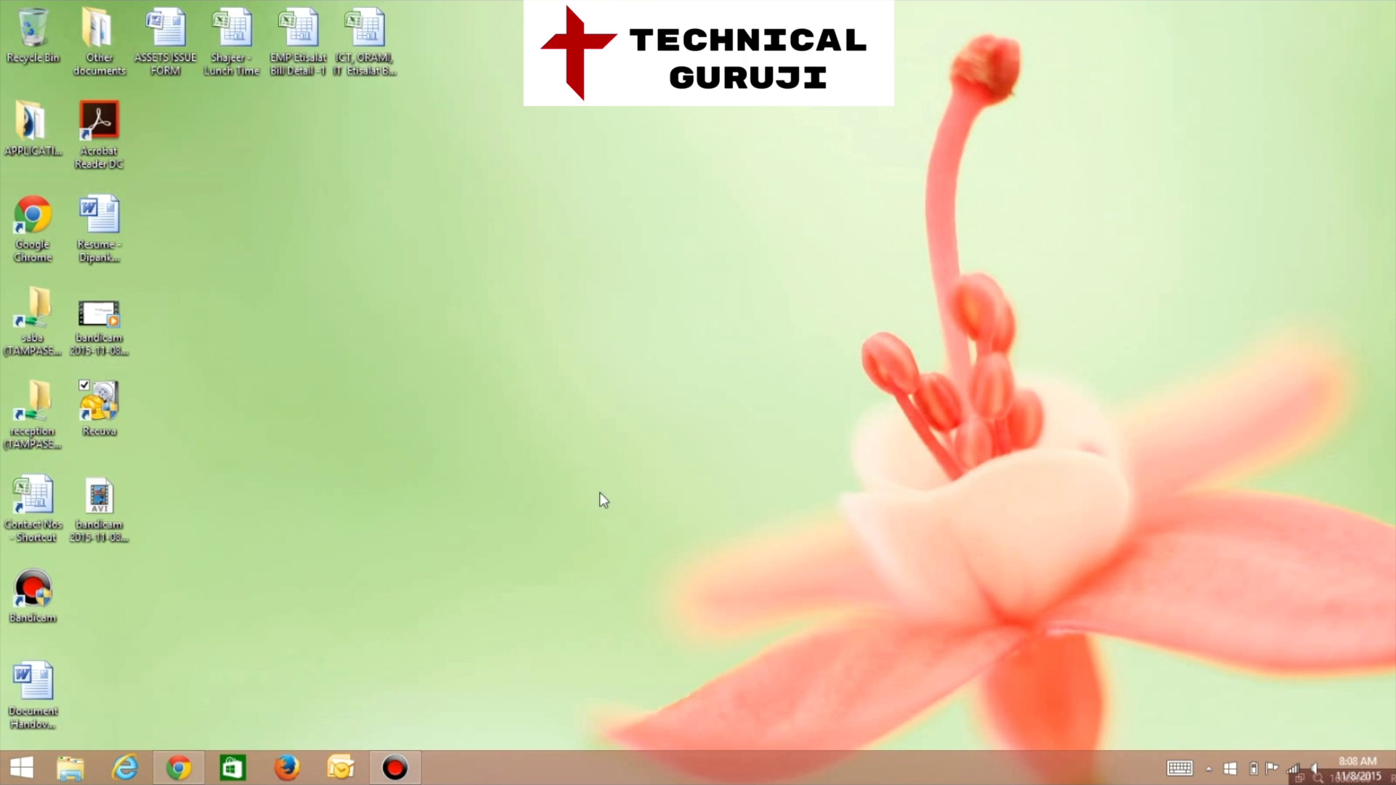